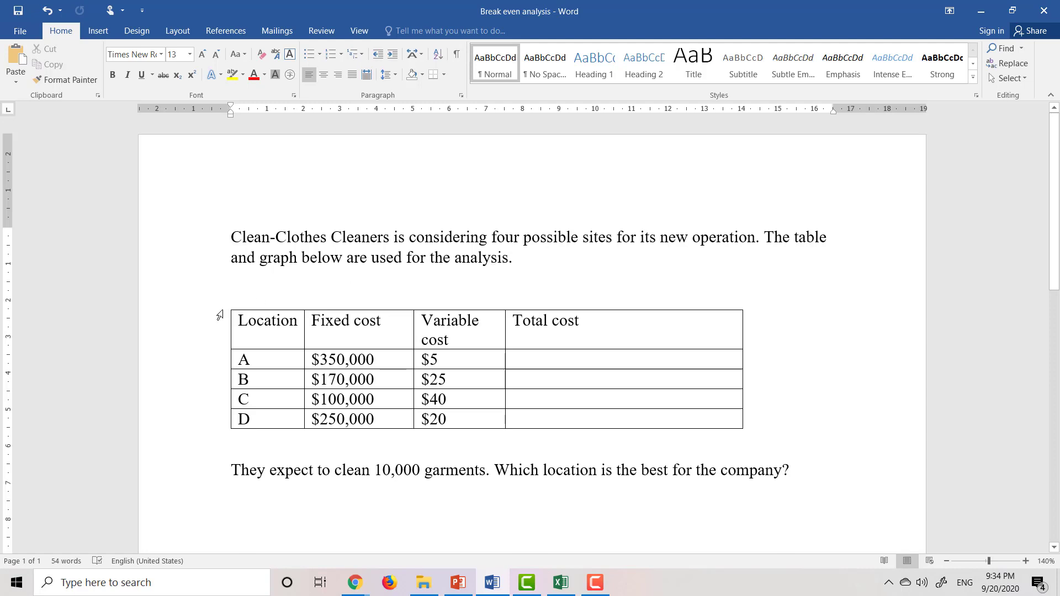
- Review the problem's new operation, the locations and the fixed and variable cost columns in the table
left_click(246, 362)
left_click(256, 381)
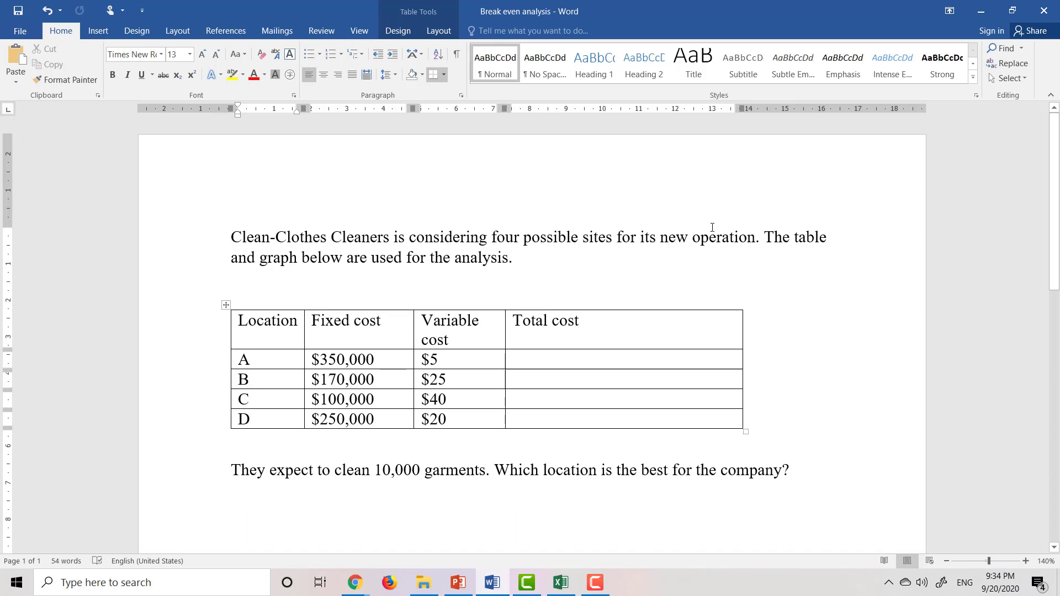
left_click_drag(679, 237, 754, 238)
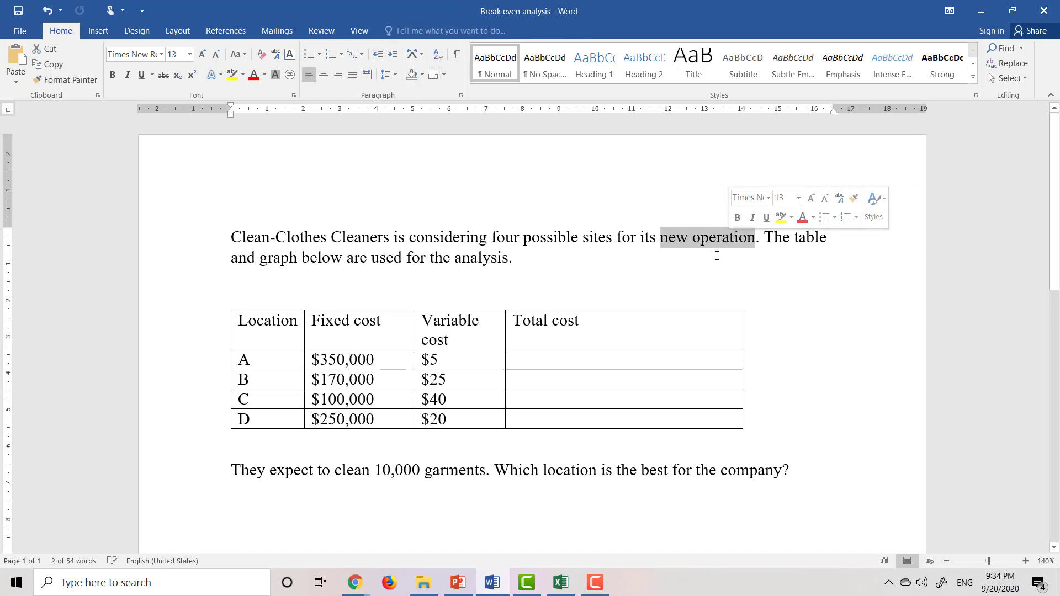
left_click(600, 266)
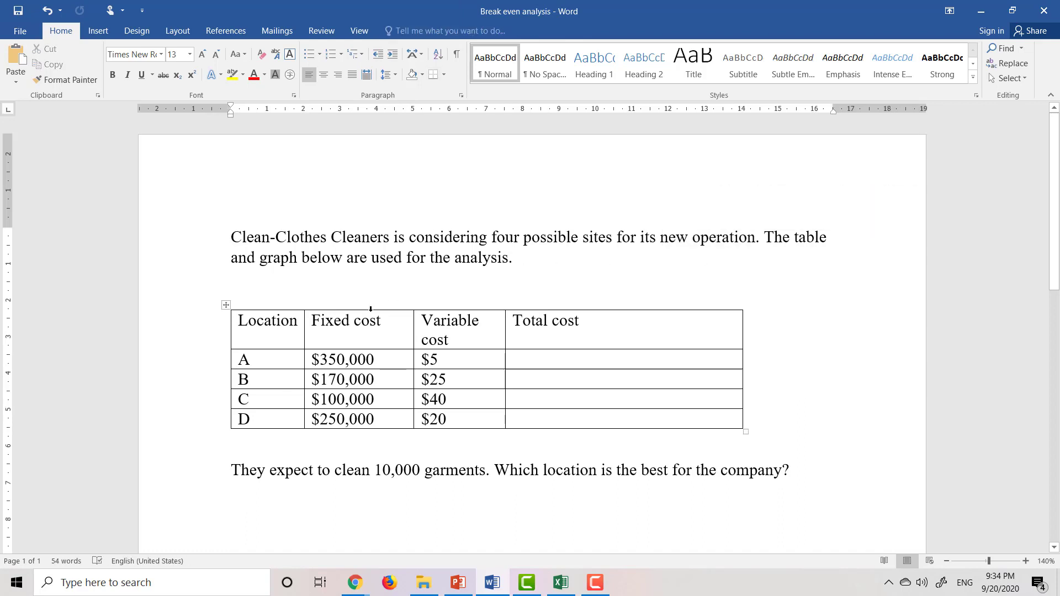
left_click_drag(312, 323, 464, 336)
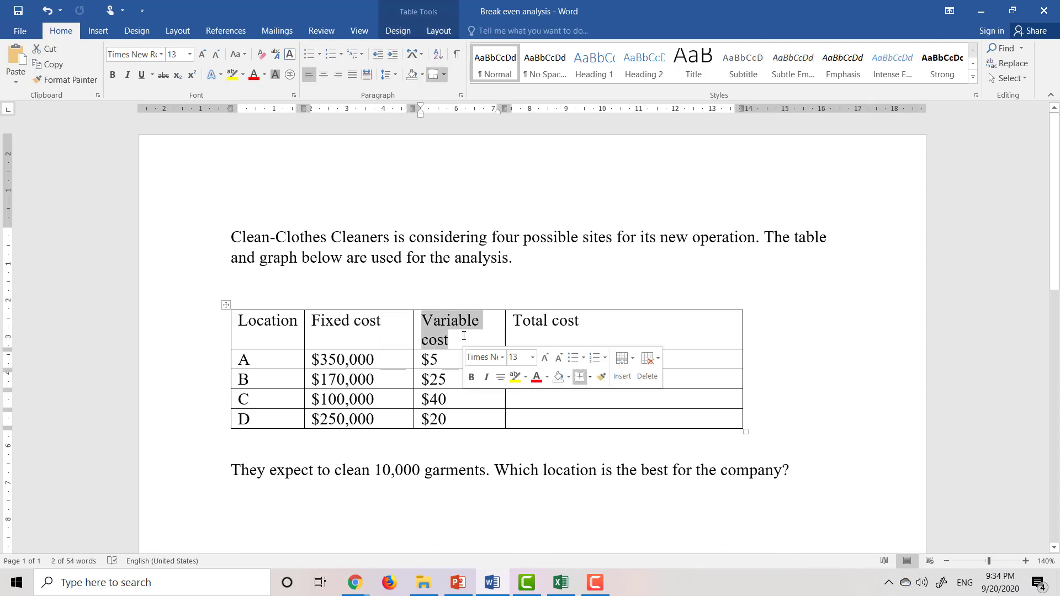
left_click(368, 358)
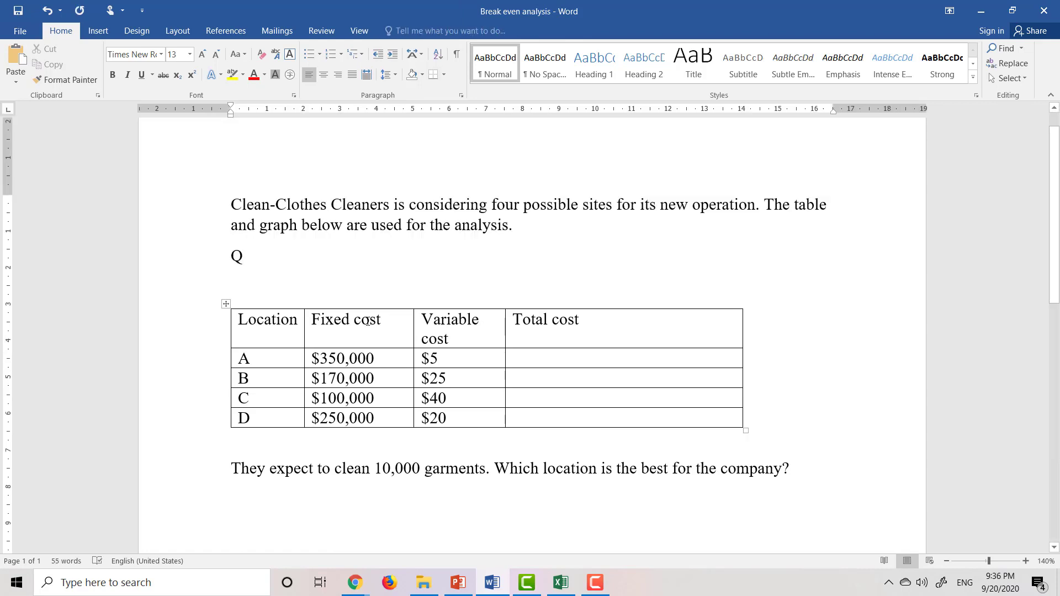
left_click_drag(313, 319, 381, 325)
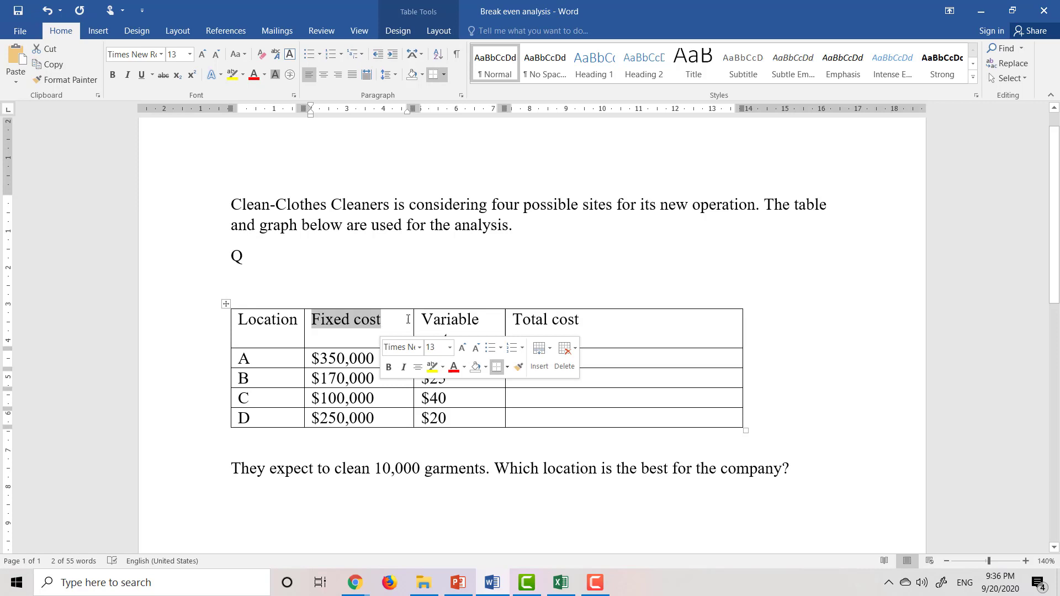
left_click(431, 322)
left_click_drag(446, 338, 424, 321)
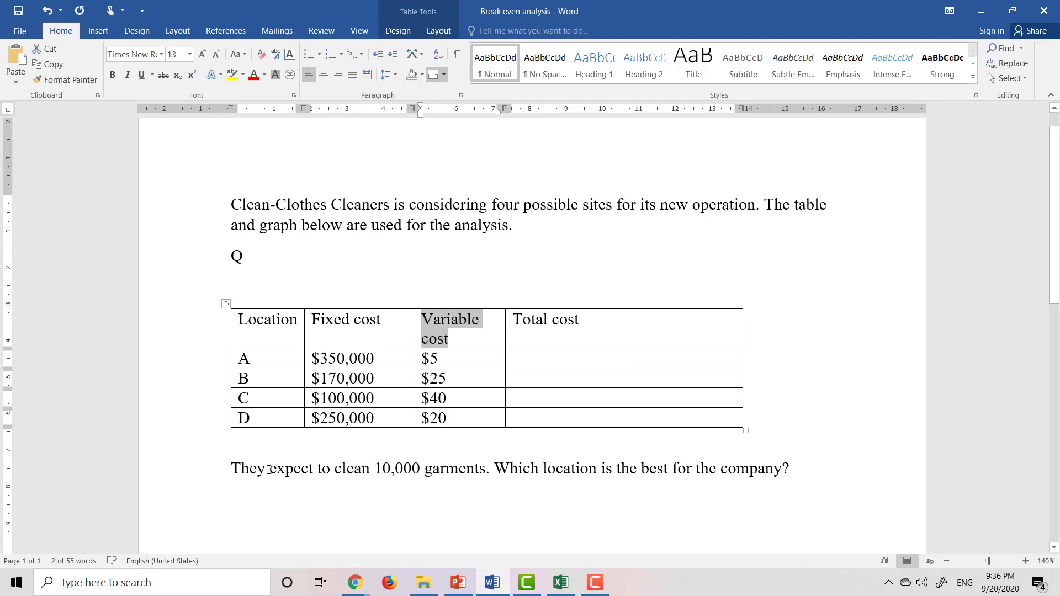
- Examine the expected cleaning quantity in the question below the table in relation to the fixed and variable costs
left_click_drag(232, 468, 461, 473)
left_click(432, 475)
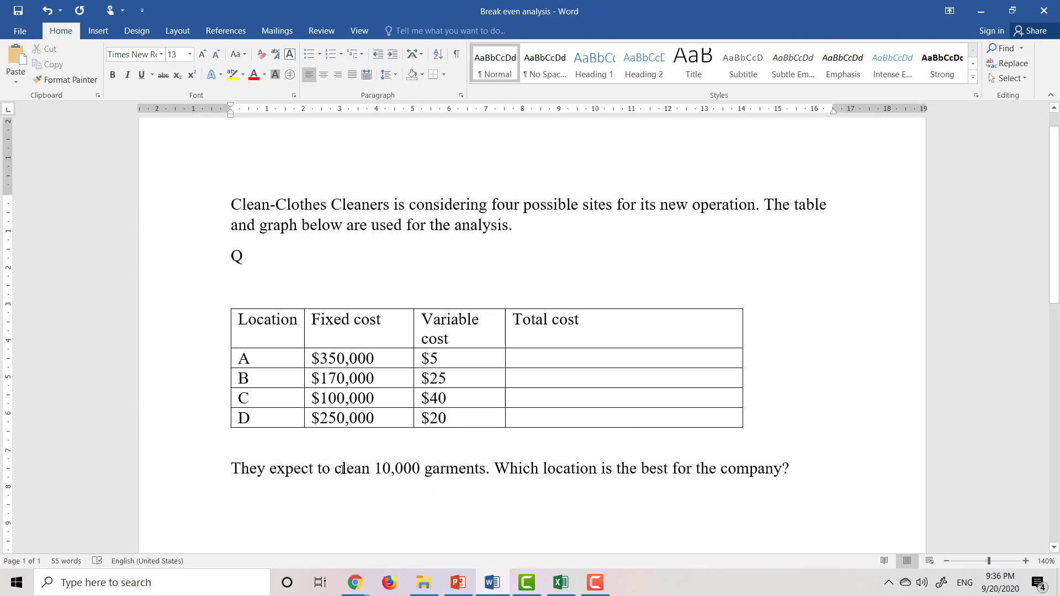
left_click_drag(335, 471, 377, 470)
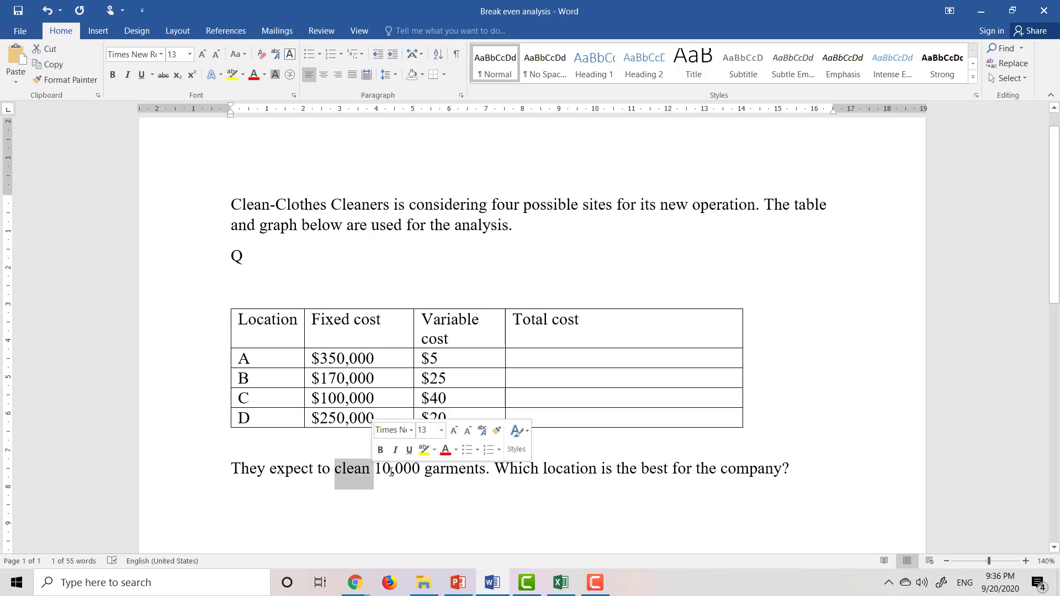
left_click(394, 471)
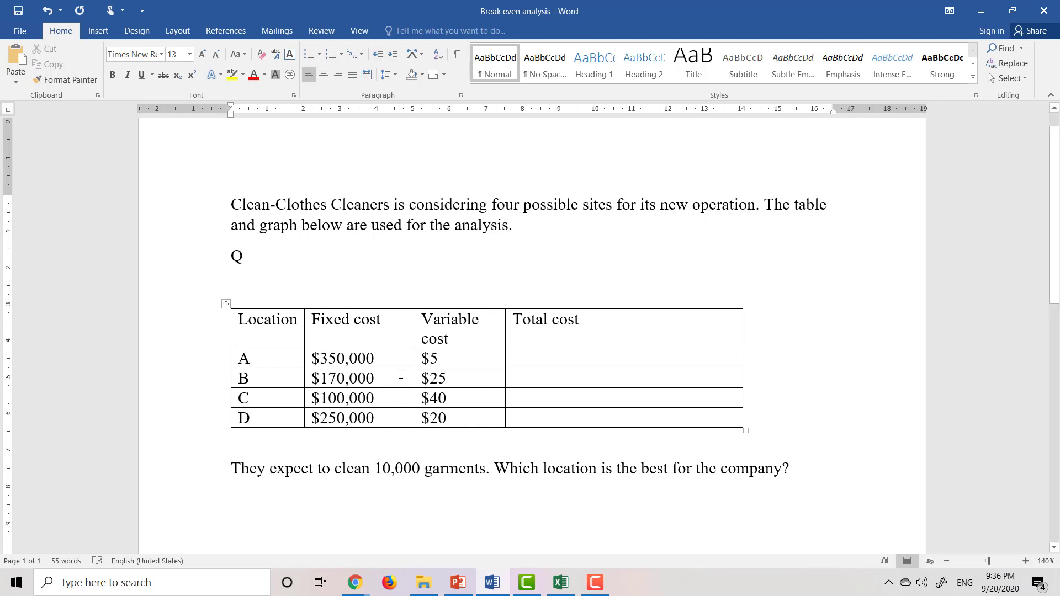
left_click_drag(395, 326, 313, 324)
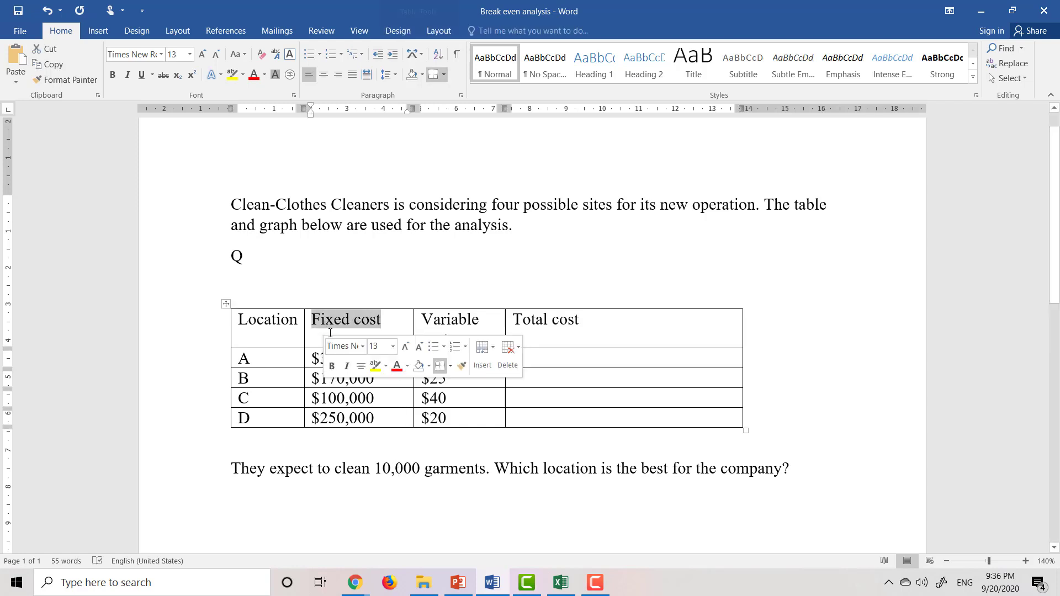
left_click_drag(375, 469, 424, 469)
left_click_drag(335, 469, 373, 470)
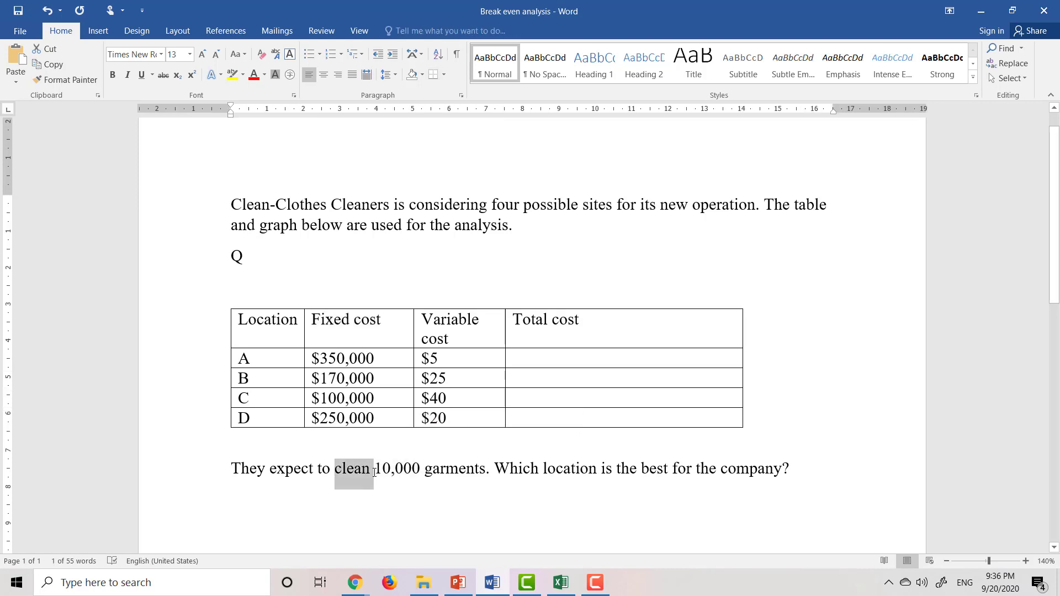
left_click(464, 361)
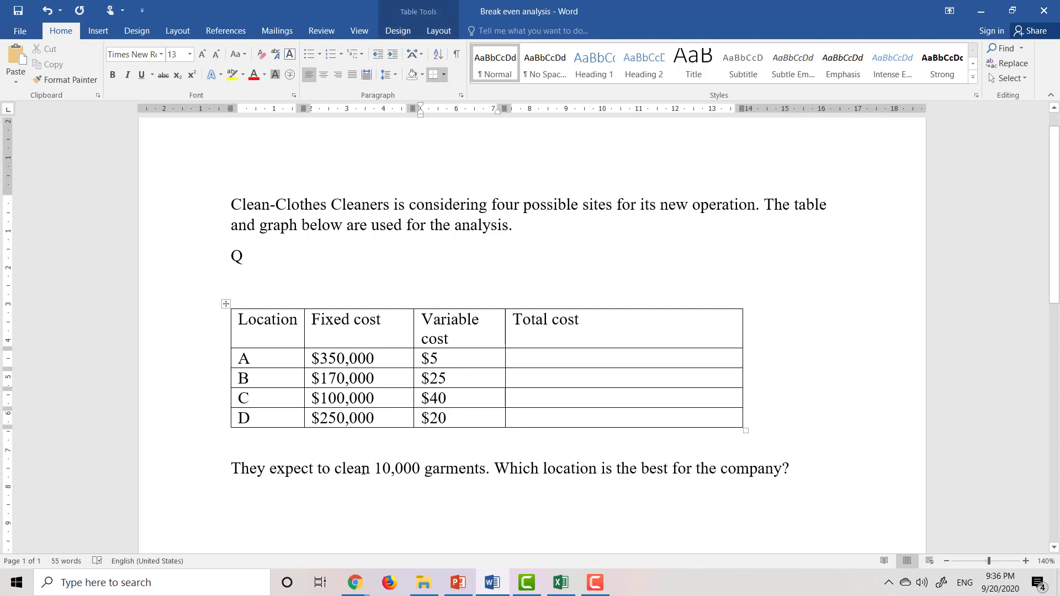
left_click_drag(370, 468, 439, 468)
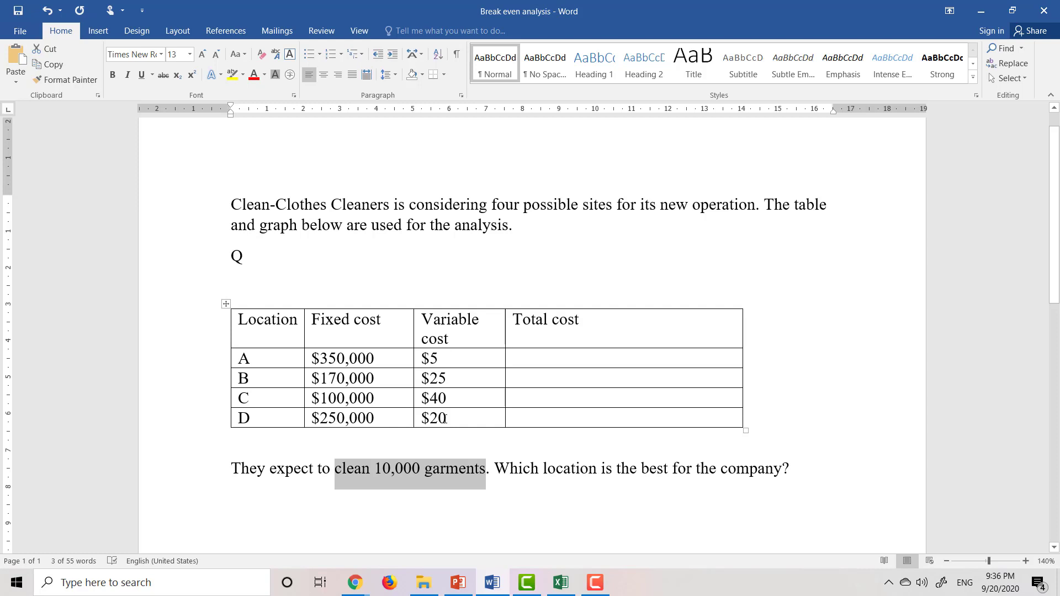
left_click(446, 476)
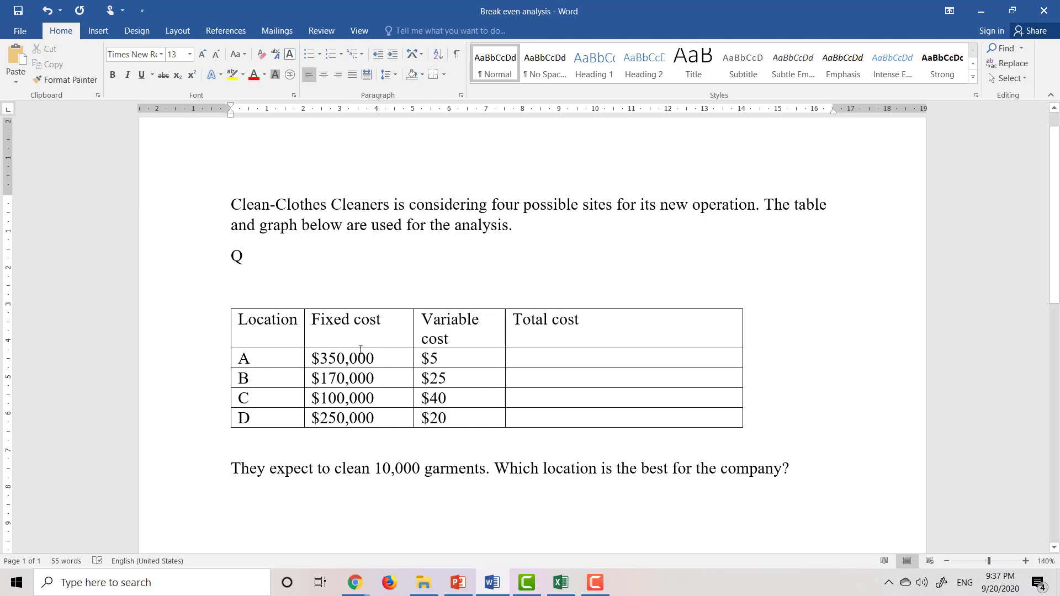
- Complete the line above the table so it reads "Q is quantity the company expect to clean"
left_click(249, 259)
type("is")
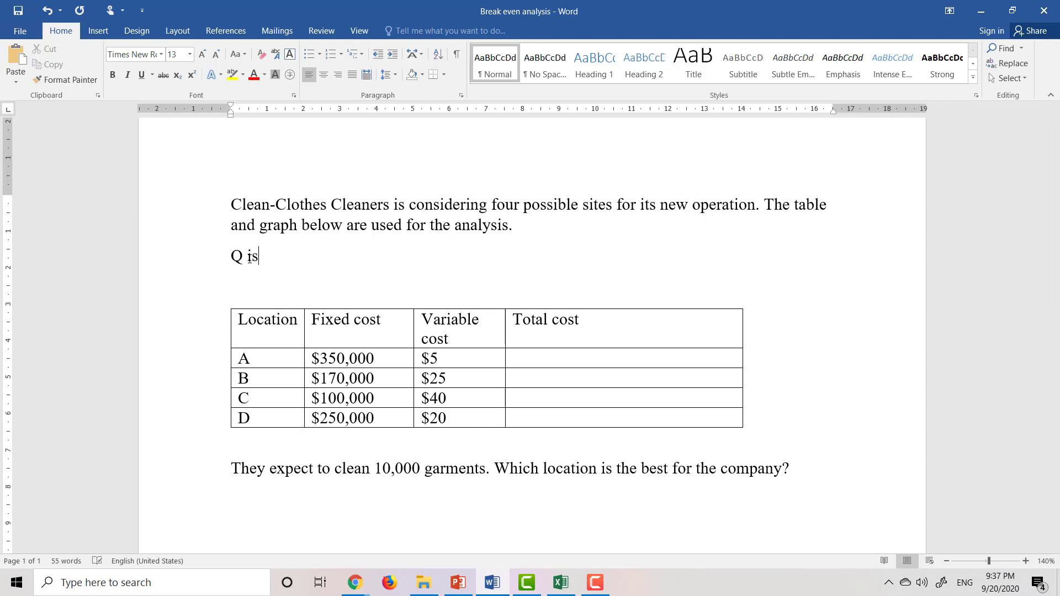
type(" quantity the comp")
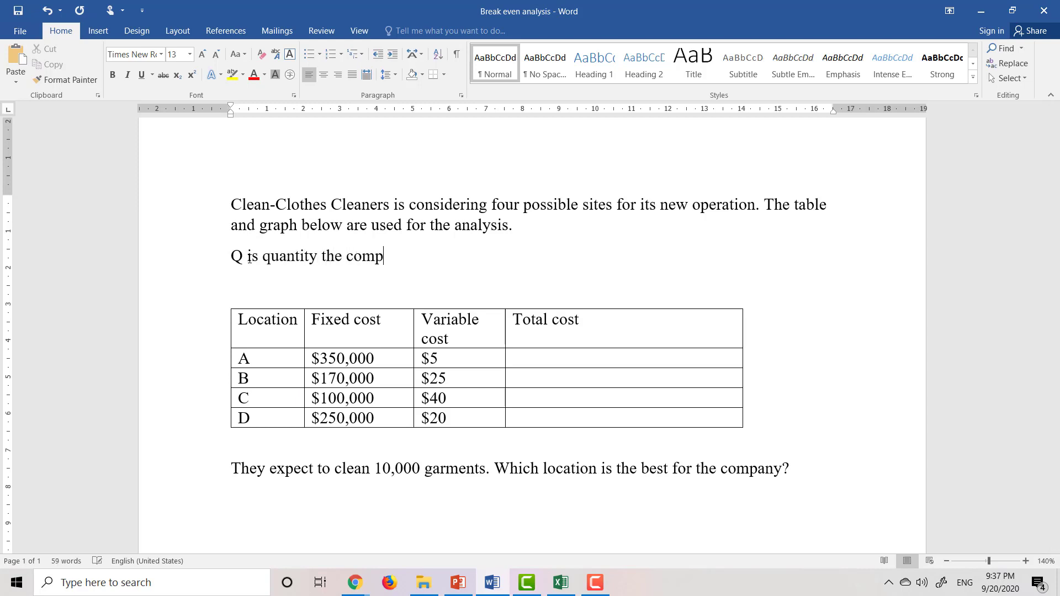
type("any expect to clean")
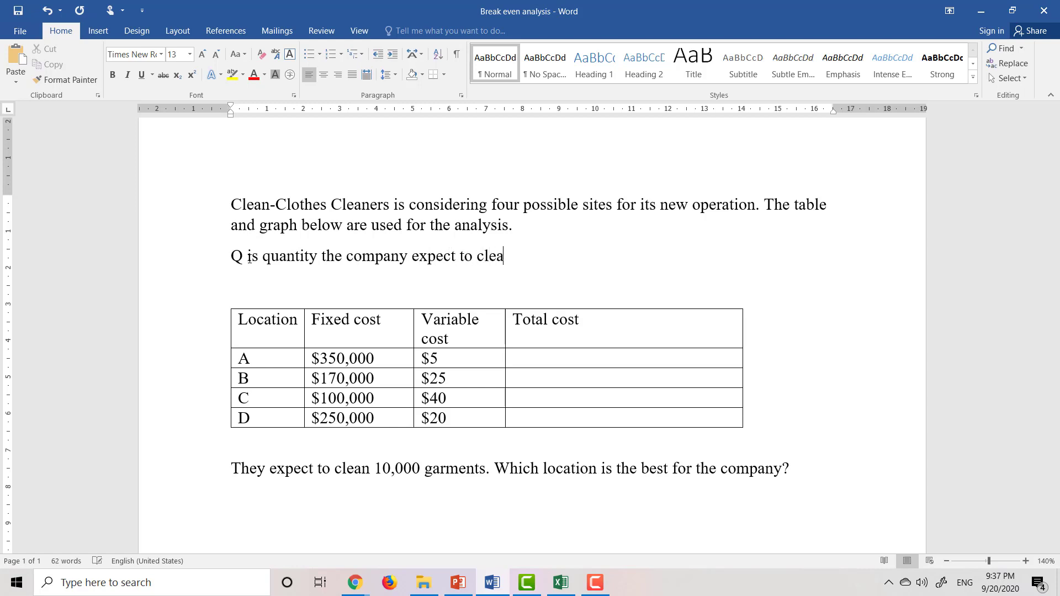
- Fill location A's total cost cell with "= $350,000 + $5 * Q", copying both costs from its row
left_click(533, 359)
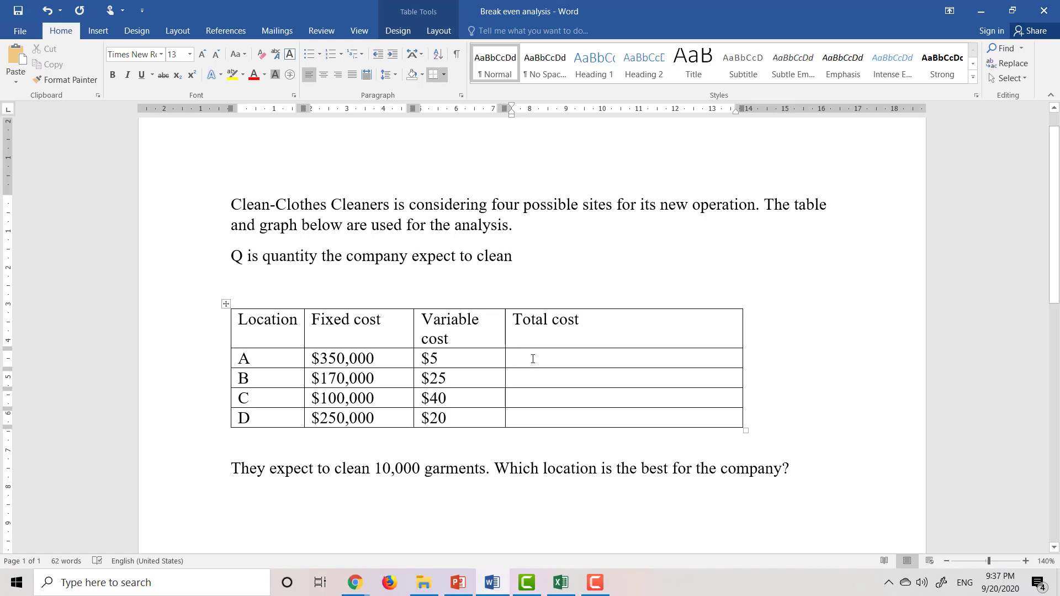
type("=")
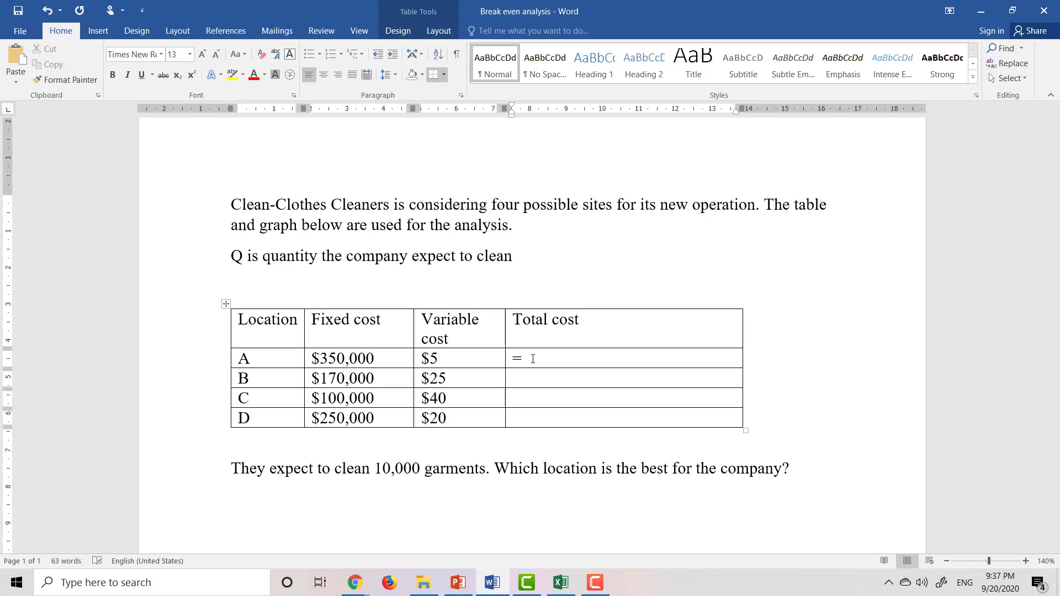
left_click_drag(374, 359, 318, 362)
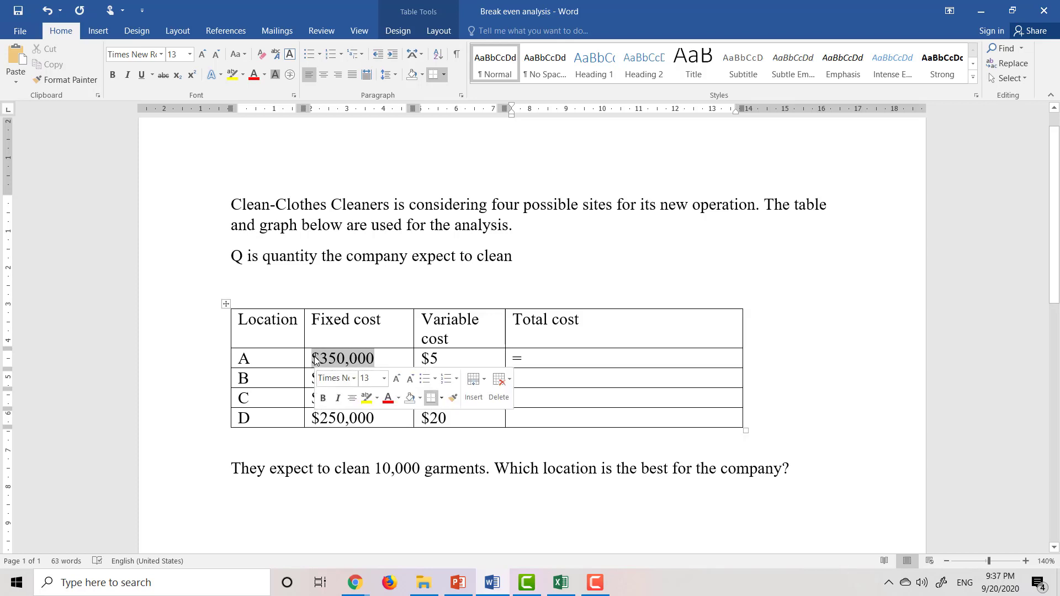
key("ctrl+c")
left_click(559, 362)
key("ctrl+v")
type("+")
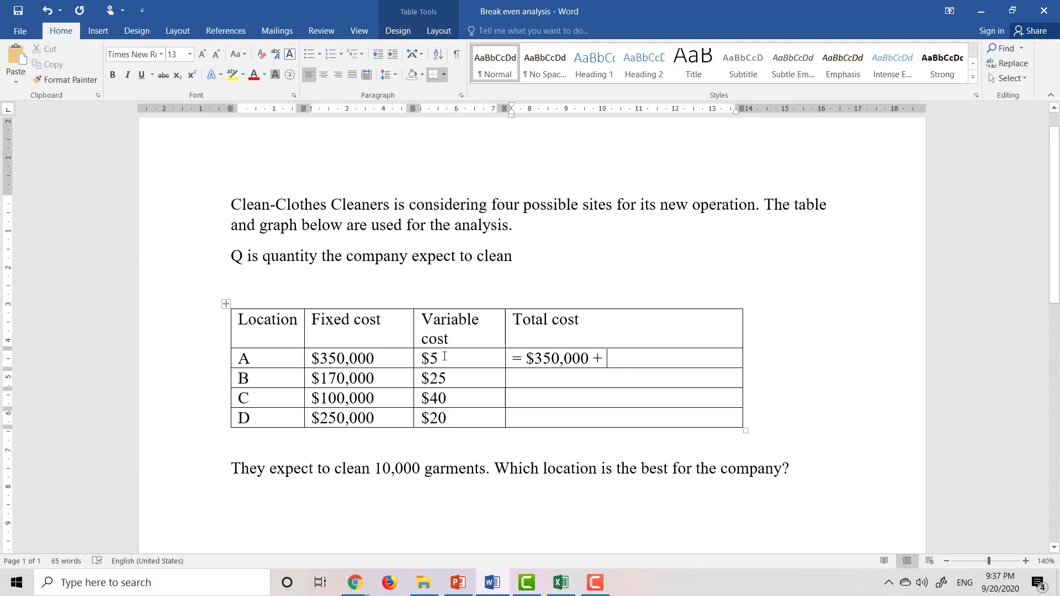
left_click_drag(436, 358, 421, 359)
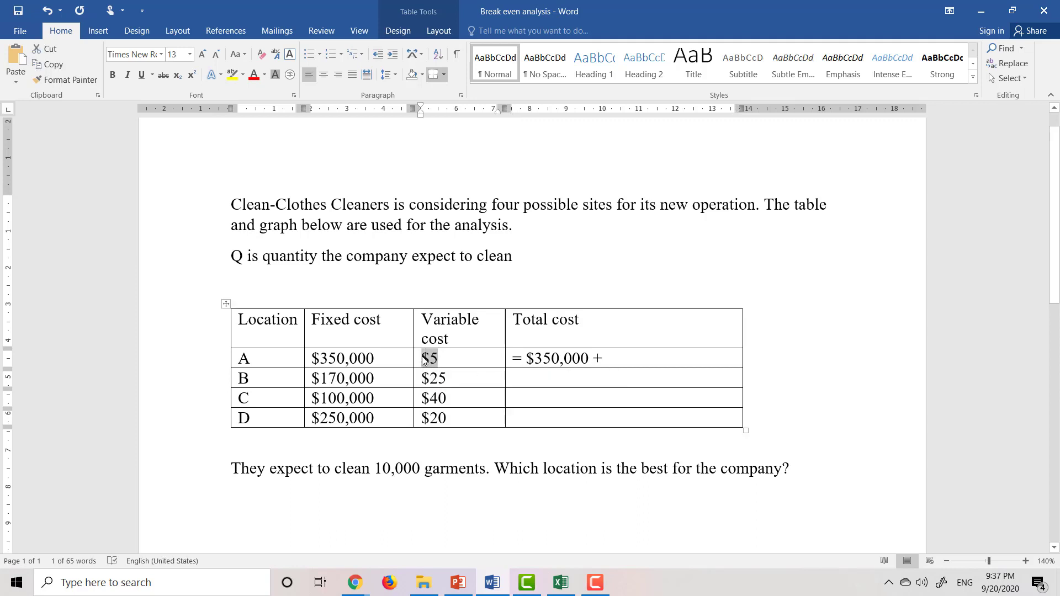
key("ctrl+c")
left_click(619, 359)
key("ctrl+v")
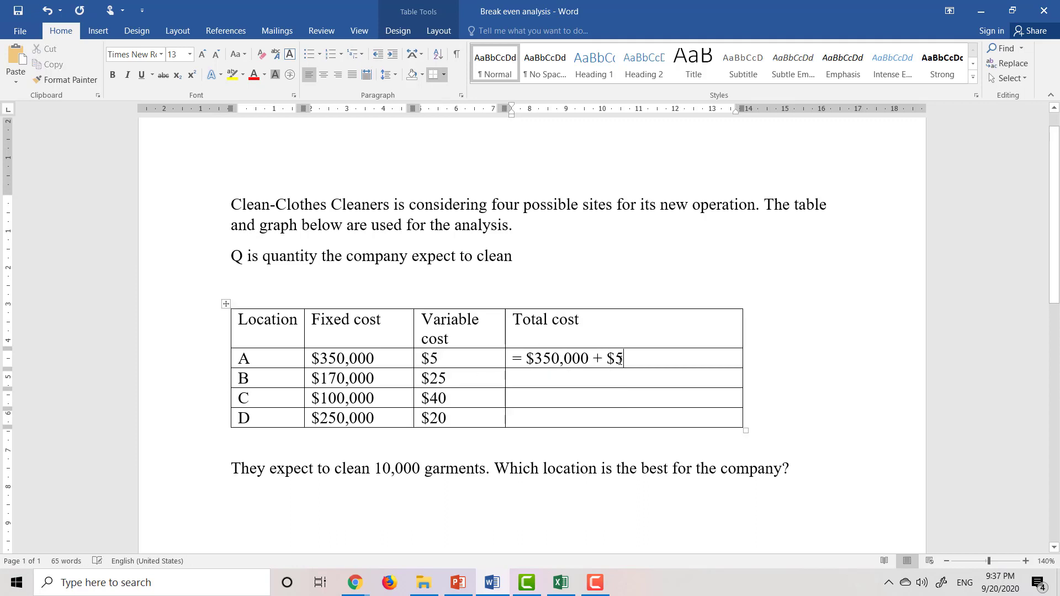
type("* Q")
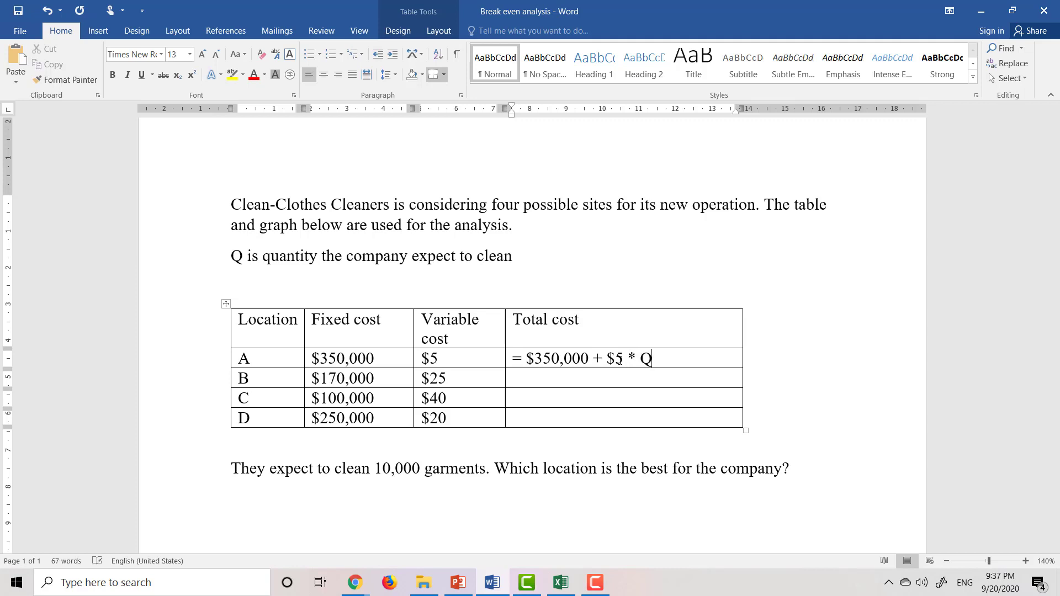
- Fill location B's total cost cell with "= $170,000 + $25 * Q", copying both costs from its row
left_click(544, 371)
type("=")
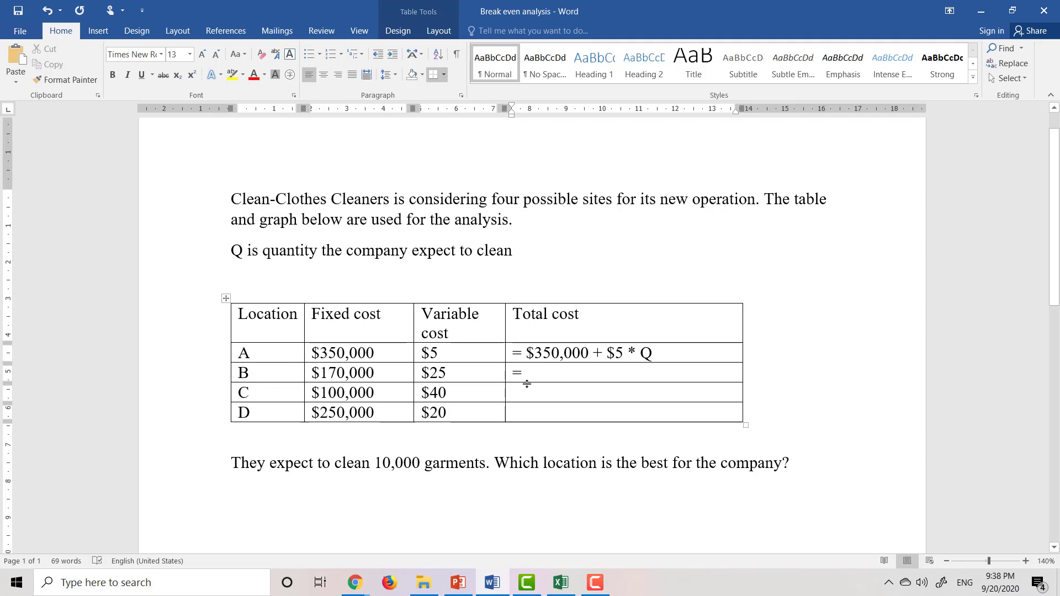
left_click_drag(375, 374, 313, 373)
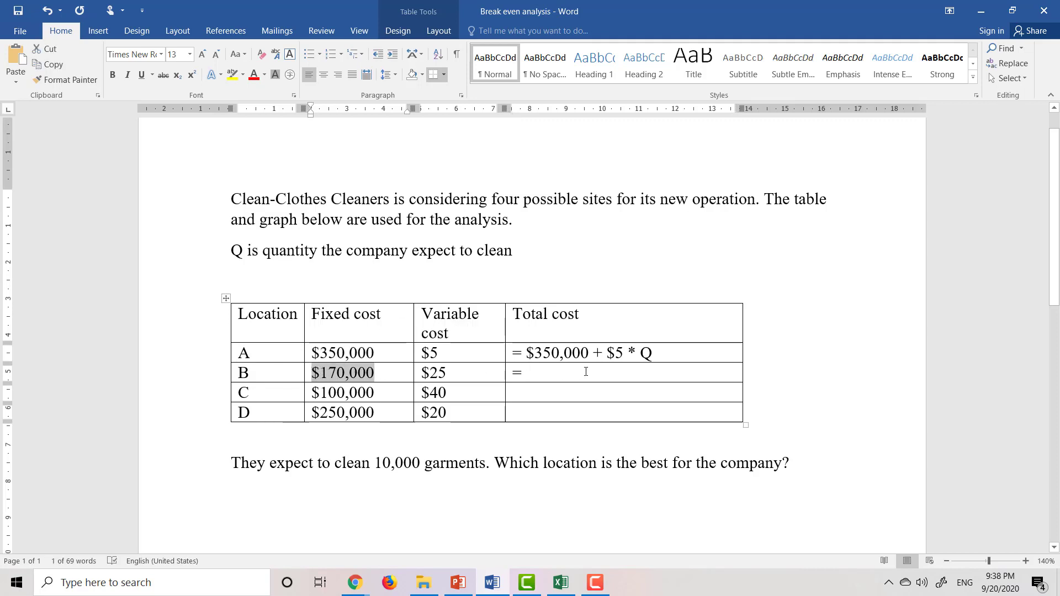
key("ctrl+c")
left_click(555, 372)
key("ctrl+v")
type("+")
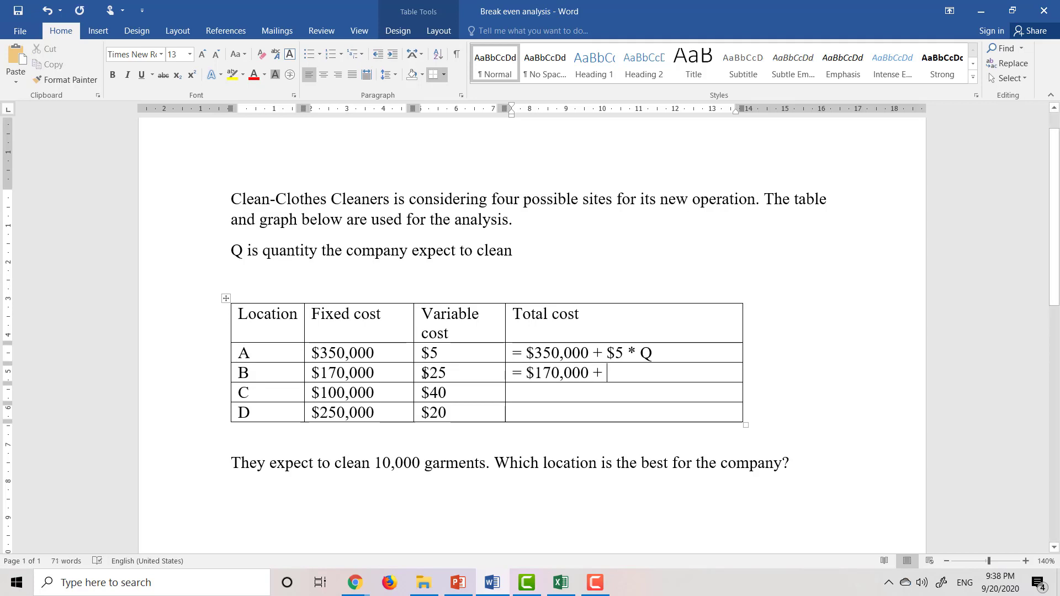
left_click_drag(421, 374, 447, 374)
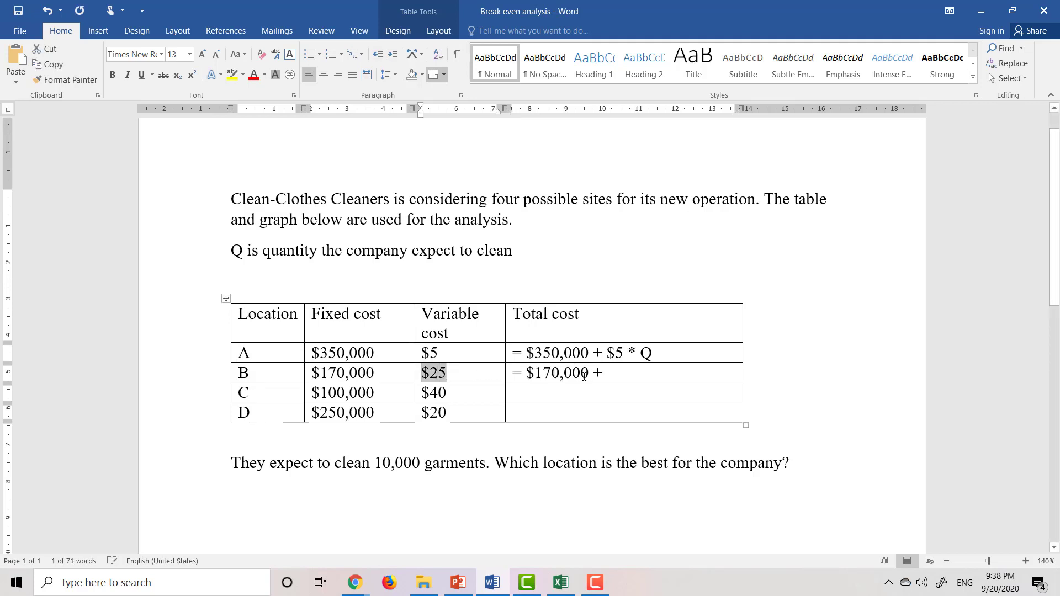
left_click(621, 371)
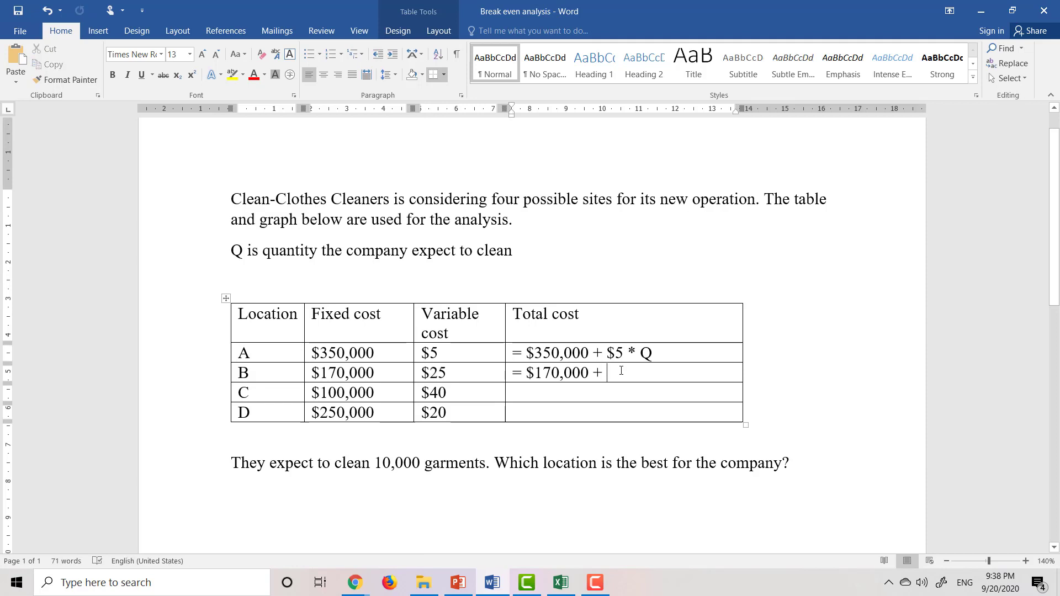
key("ctrl+v")
type("* Q")
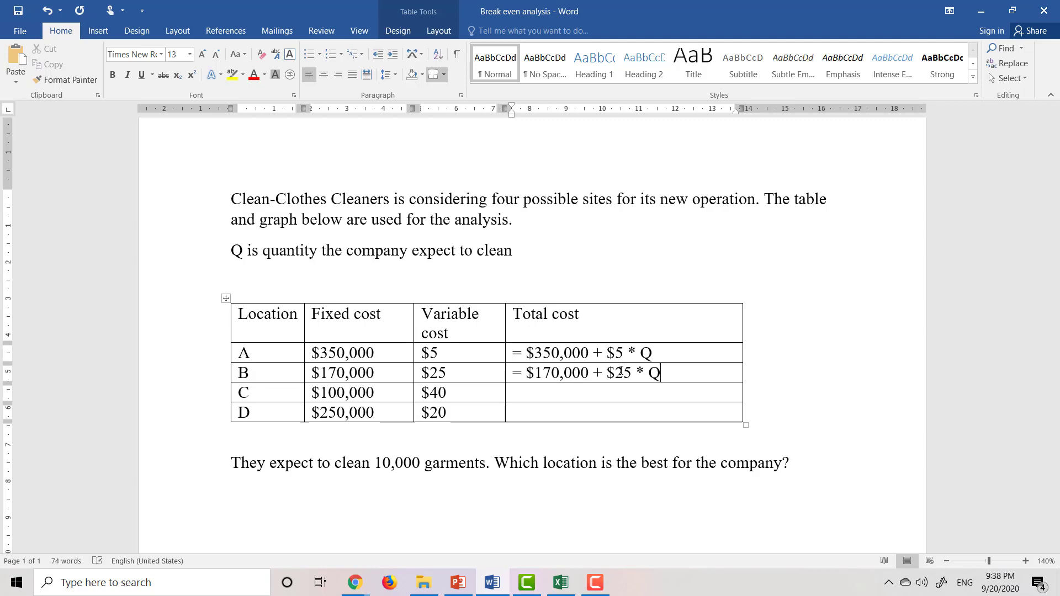
- Fill location C's total cost cell with "= $100,000 + $40 * Q", copying the fixed cost from its row
left_click(555, 392)
type("=")
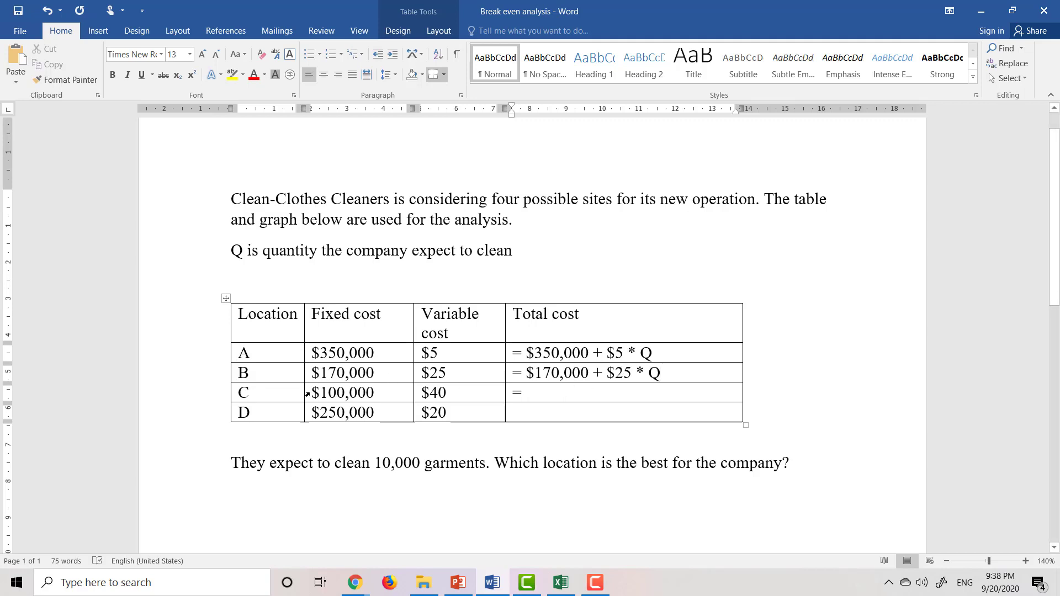
left_click_drag(311, 393, 375, 393)
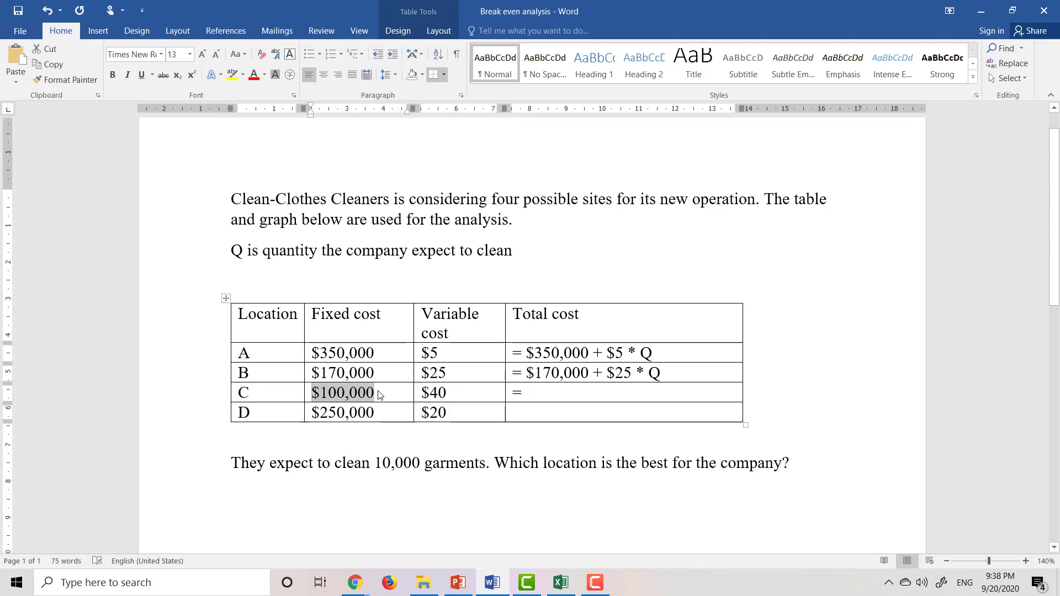
left_click(540, 395)
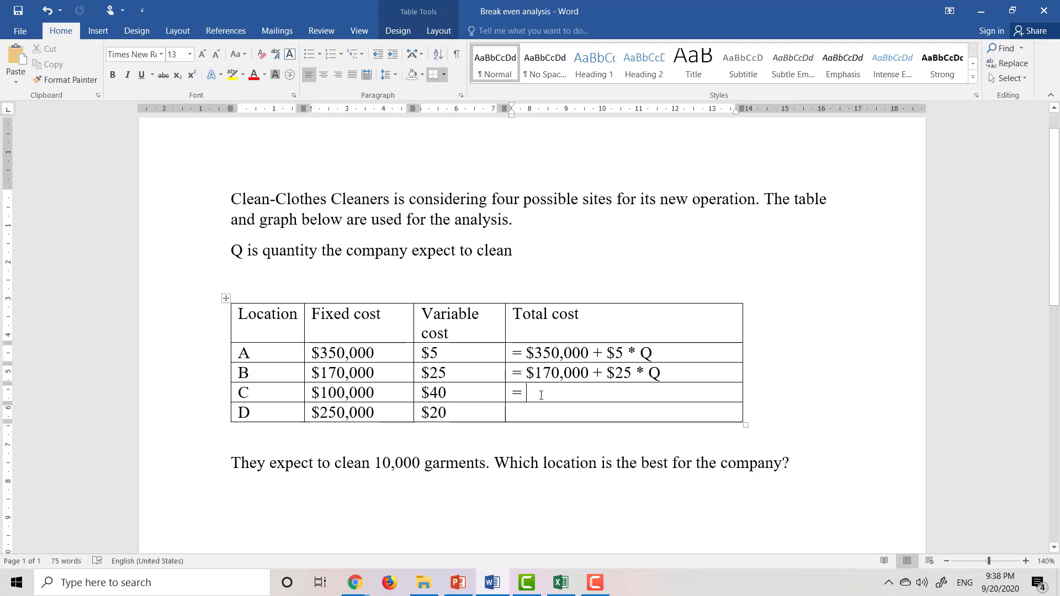
key("ctrl+v")
type("+ ")
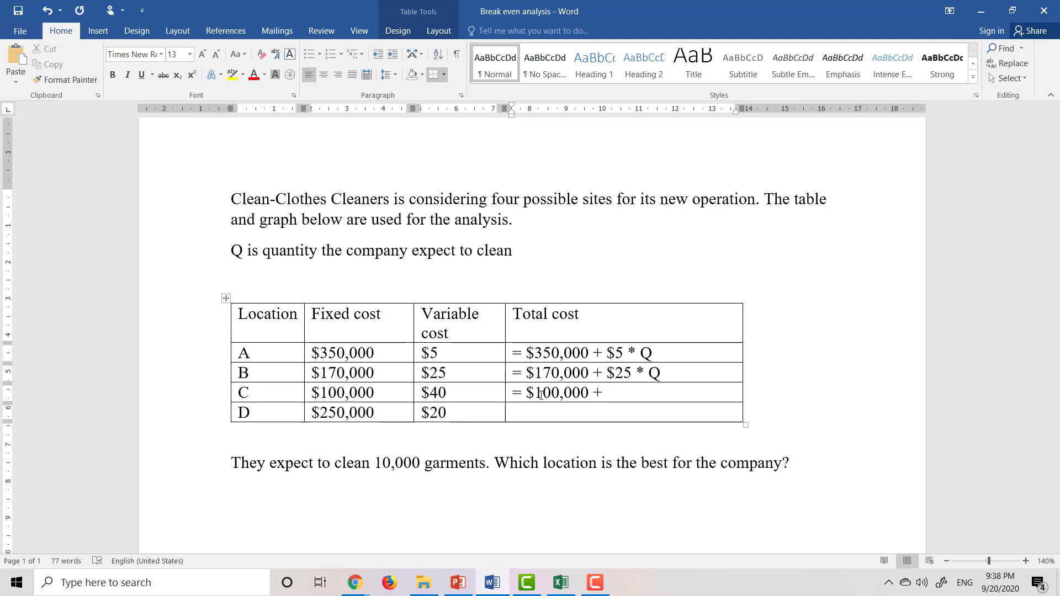
type("$40 * Q")
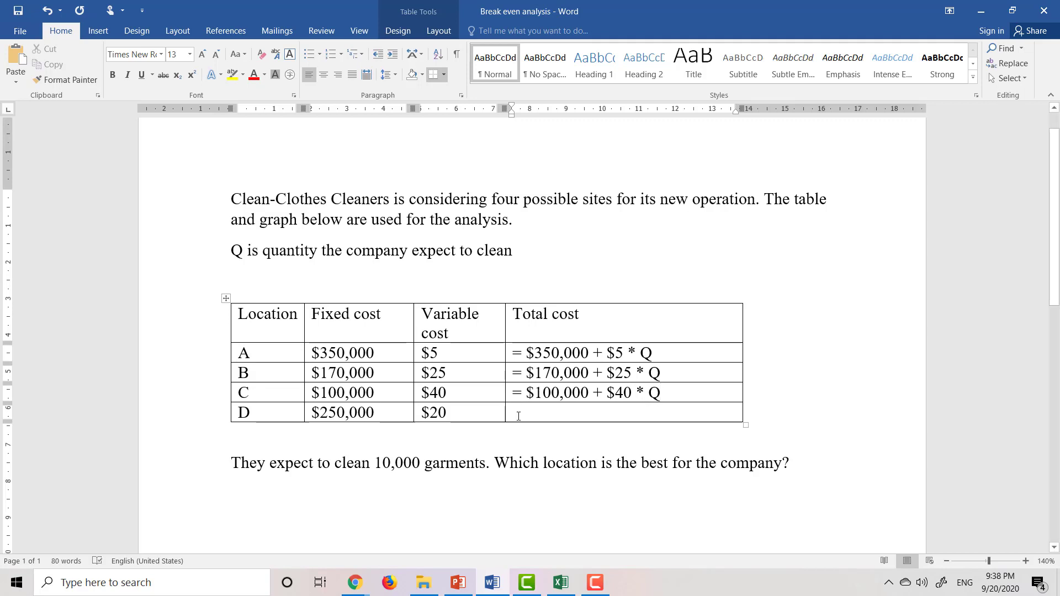
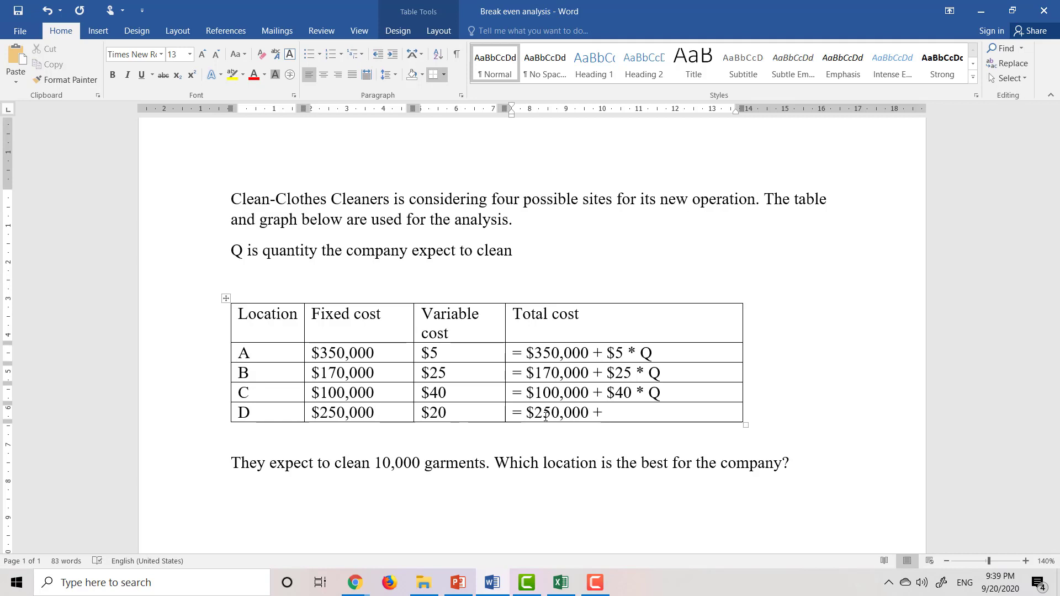
- Complete location D's total cost cell so it reads "= $250,000 + $20 * Q"
type("$20")
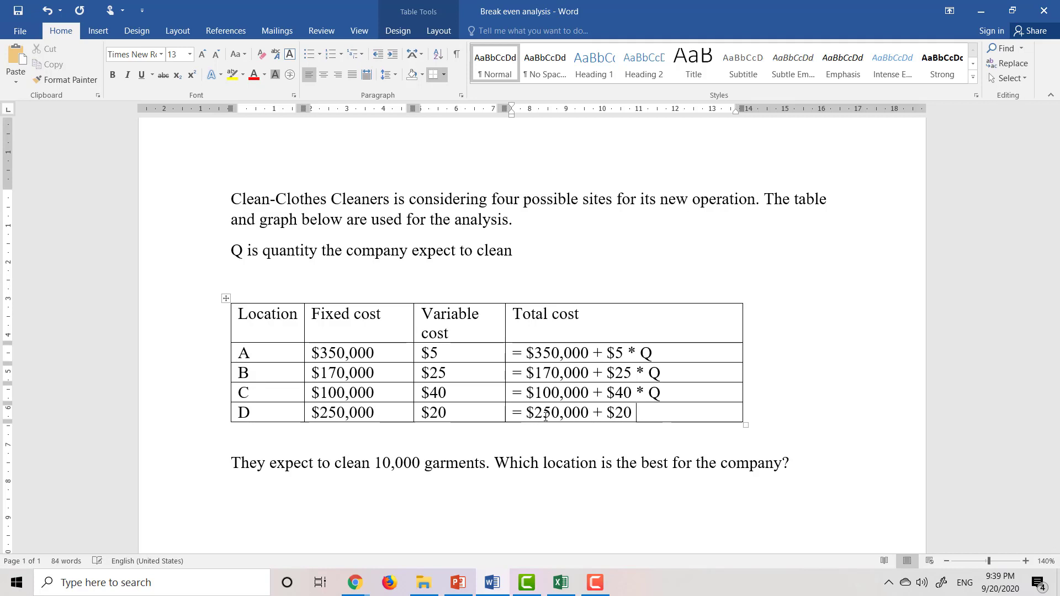
type(" * Q")
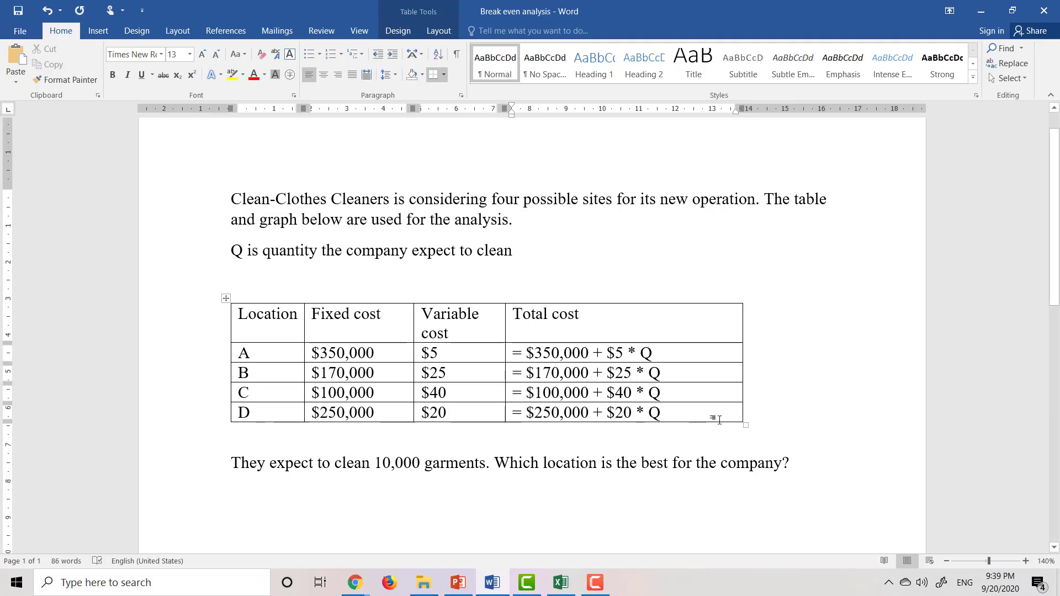
- Review the total cost formulas of locations A to D in the table's last column
left_click_drag(695, 416, 540, 350)
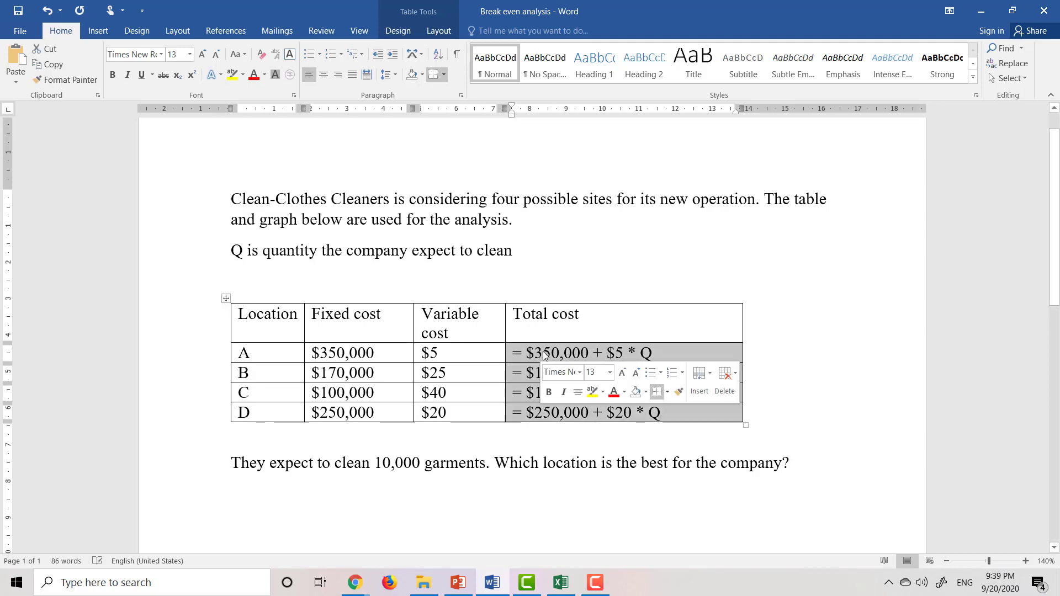
left_click(692, 421)
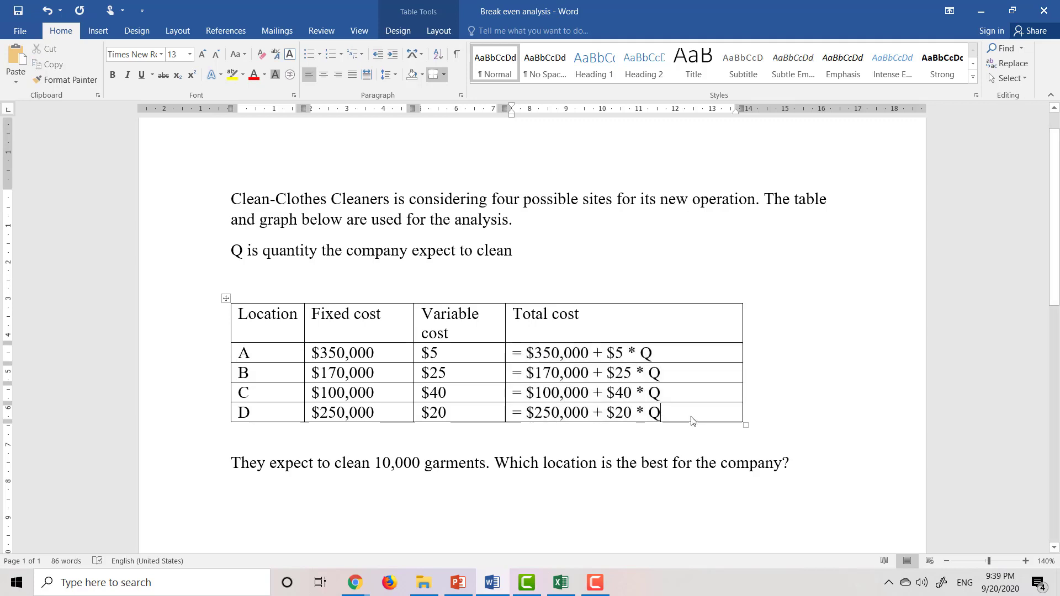
left_click_drag(634, 416, 529, 358)
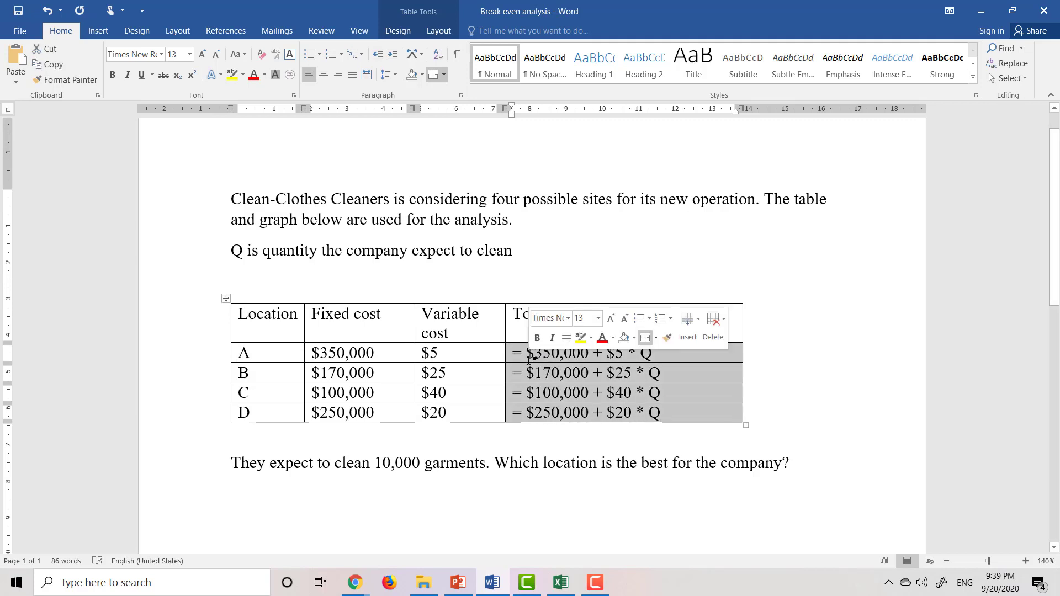
left_click(543, 374)
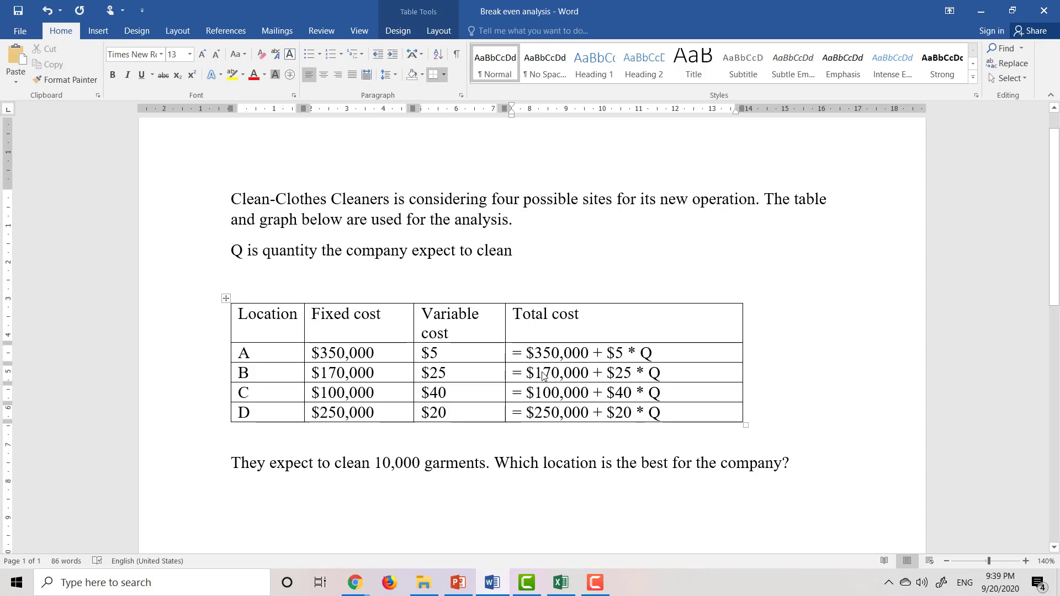
left_click_drag(521, 349, 533, 414)
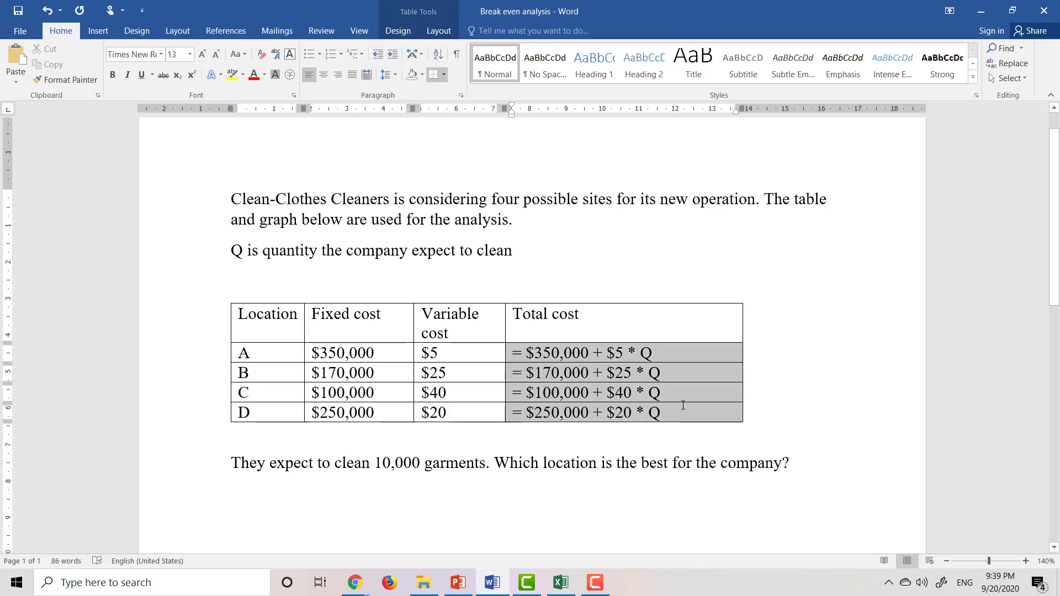
left_click(274, 357)
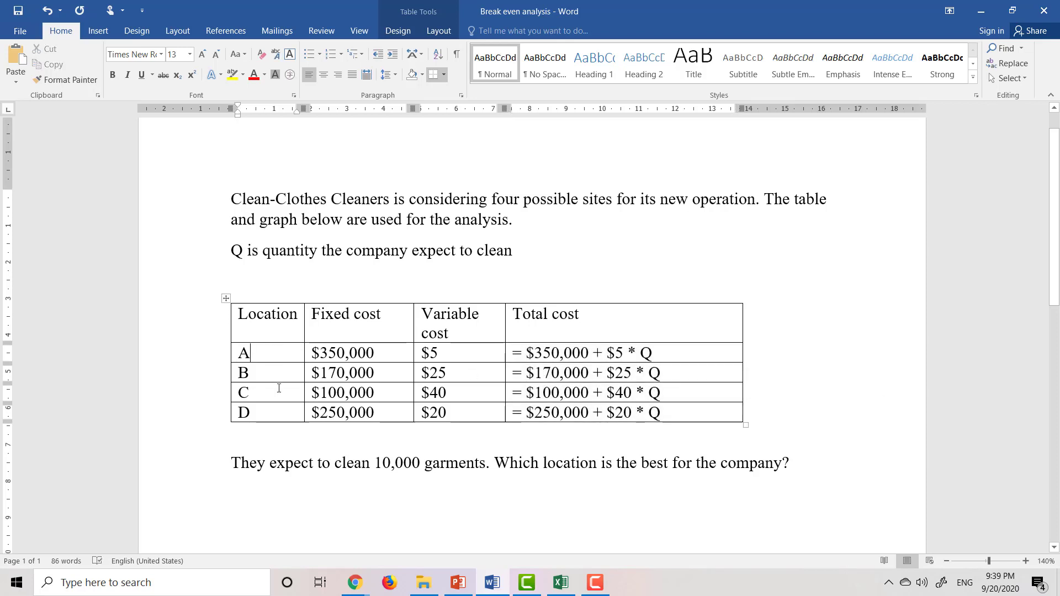
- Switch to the Excel workbook "Chapter 2 - Break even point" and examine its quantity and cost table, including location A's formula in B2
left_click(559, 586)
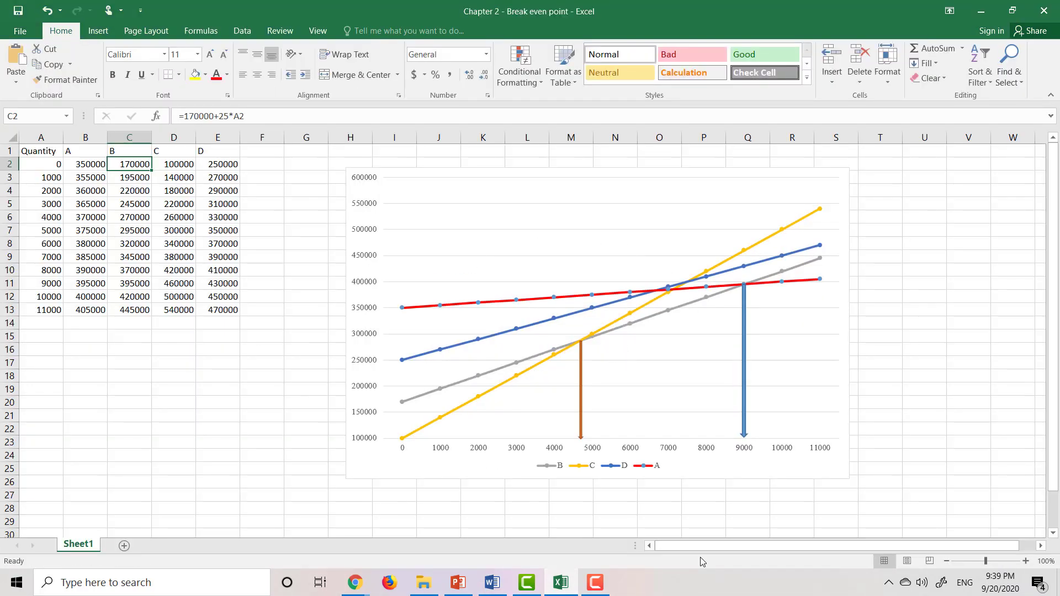
left_click_drag(49, 151, 223, 309)
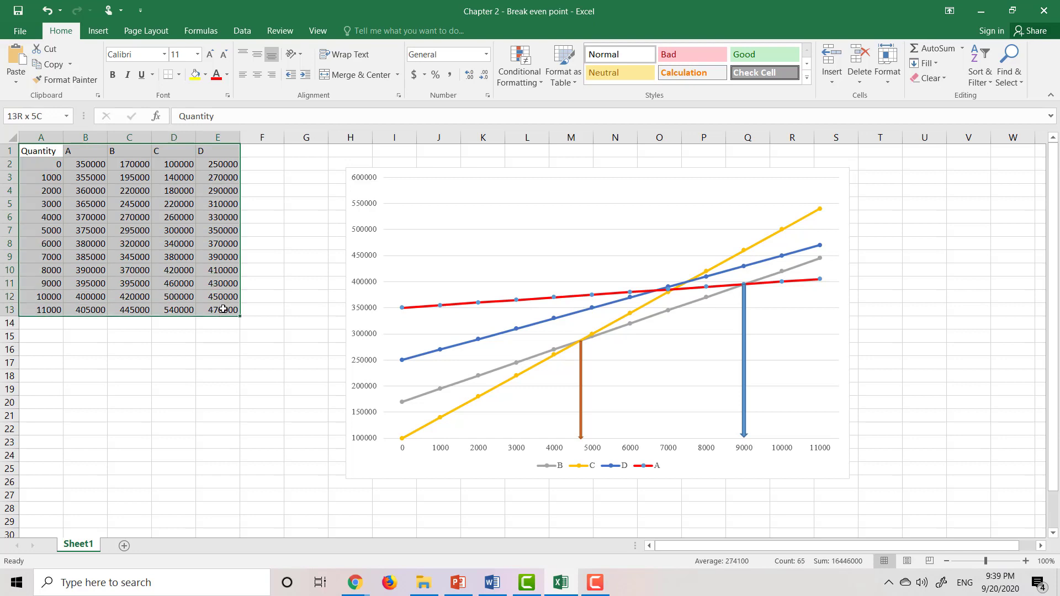
left_click(49, 163)
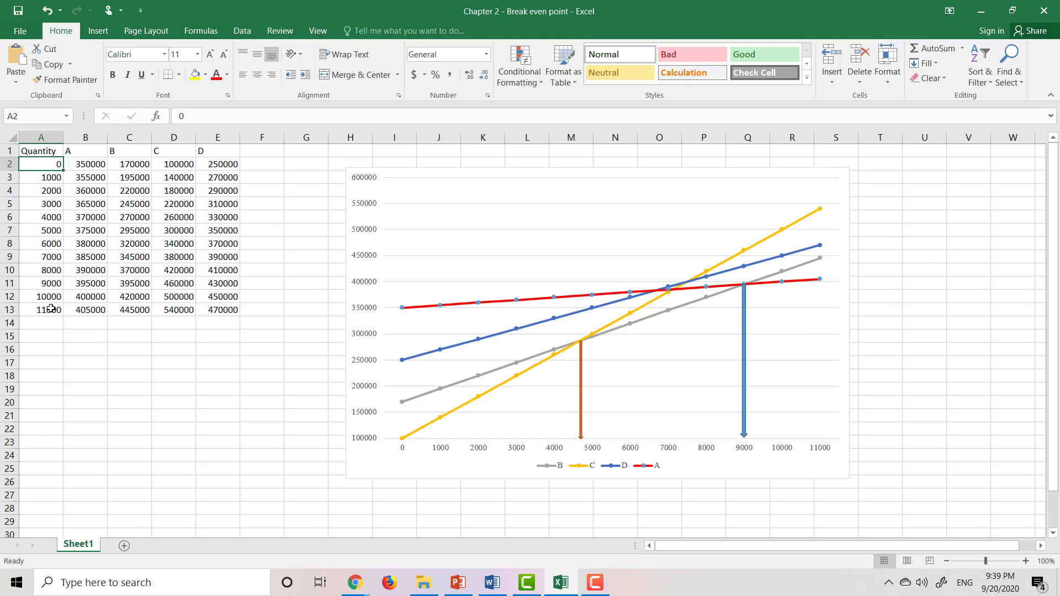
left_click(89, 163)
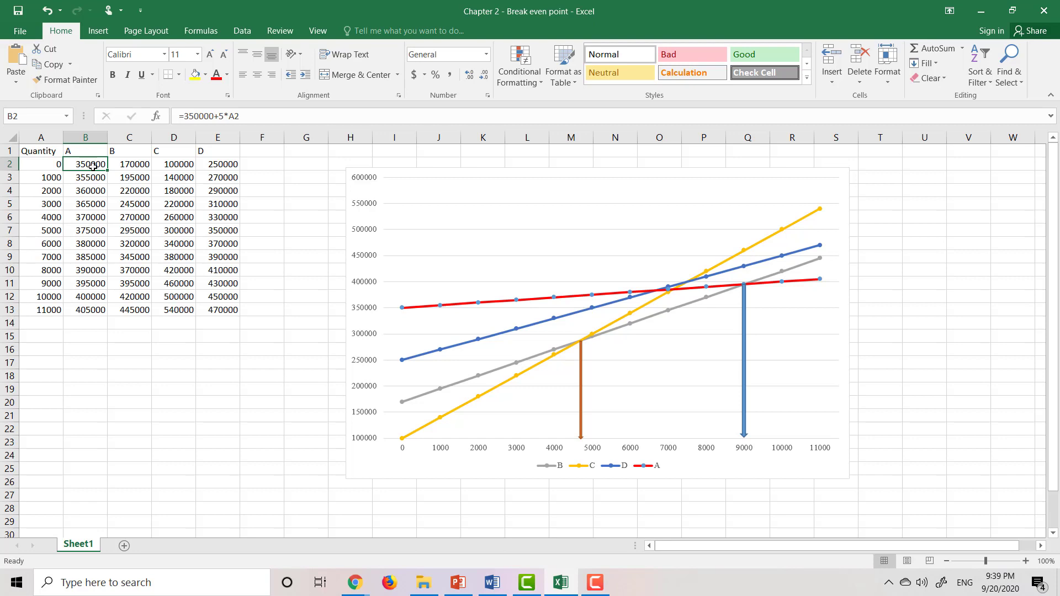
double_click(92, 164)
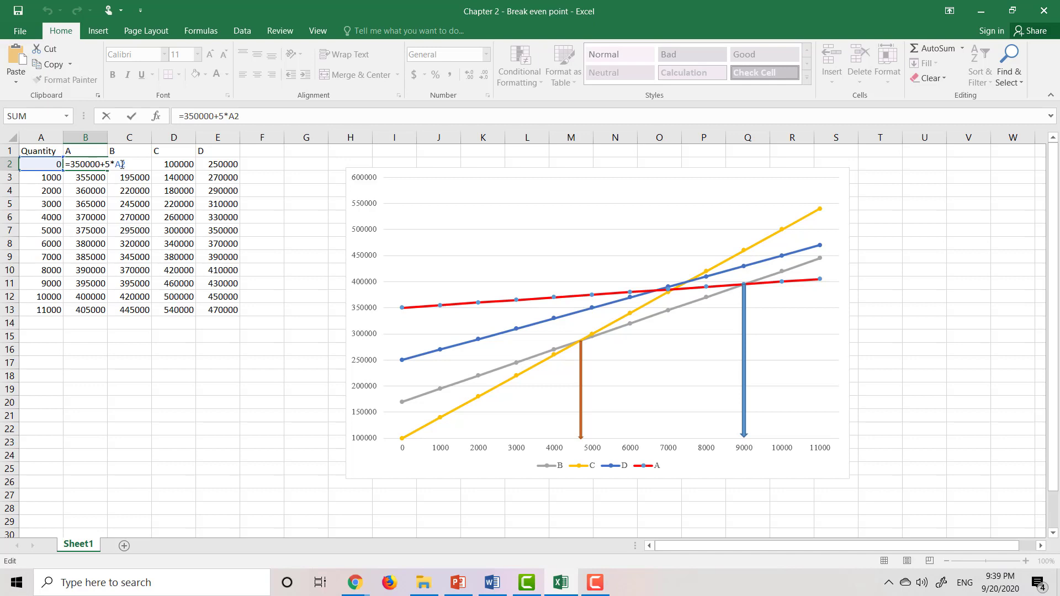
key("Return")
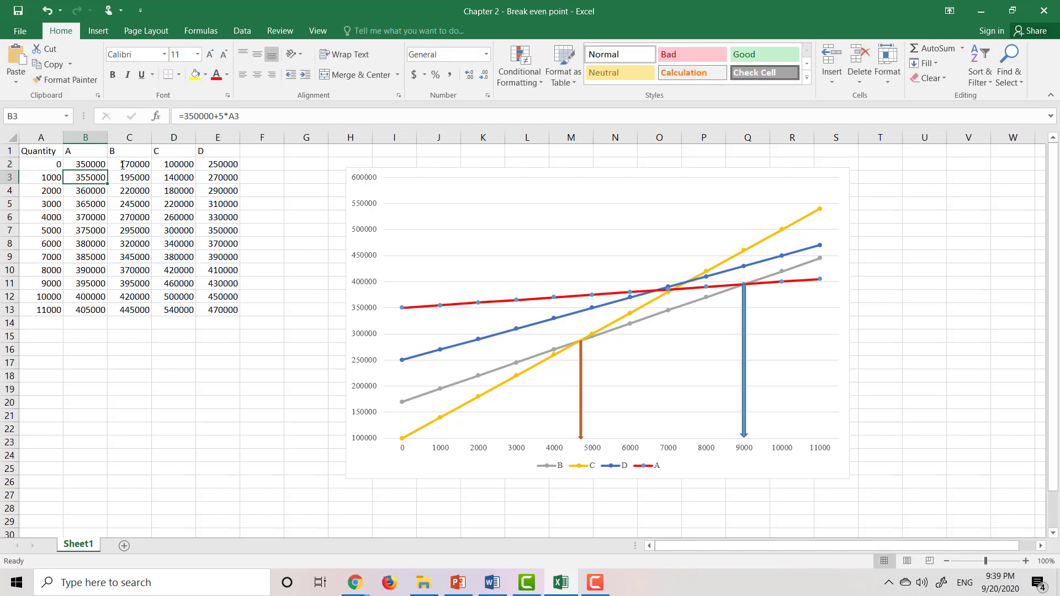
left_click(183, 173)
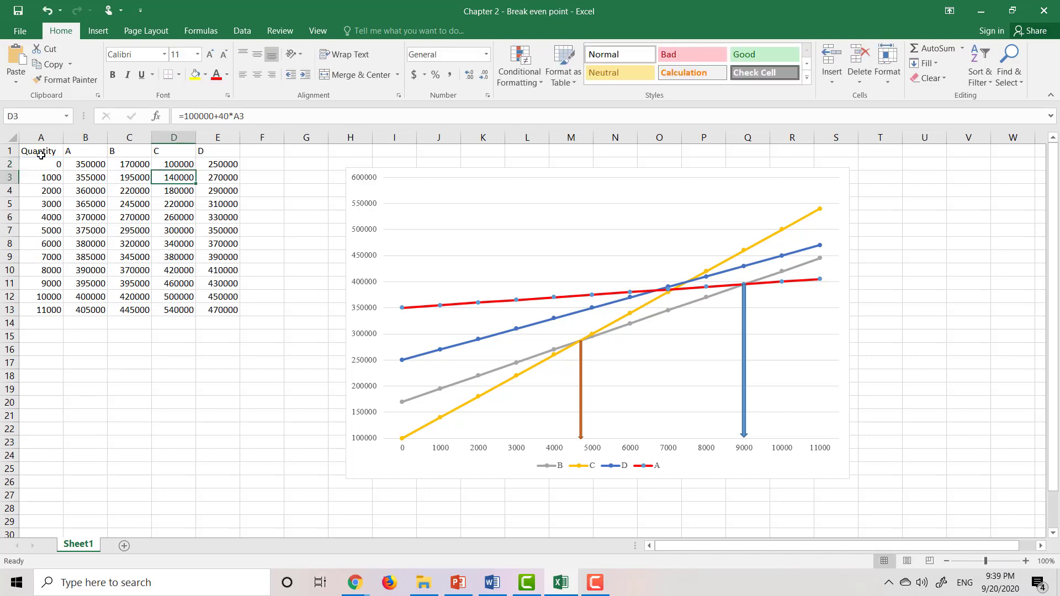
left_click_drag(41, 151, 221, 308)
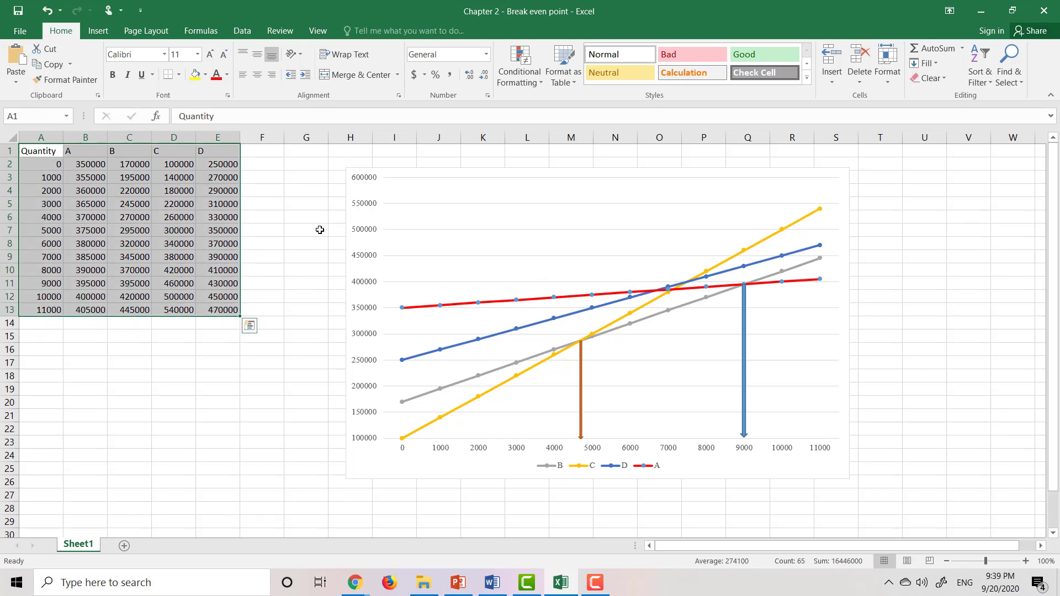
- Examine the break-even chart, following the cost lines of the four locations up to a quantity of 11,000
left_click(508, 467)
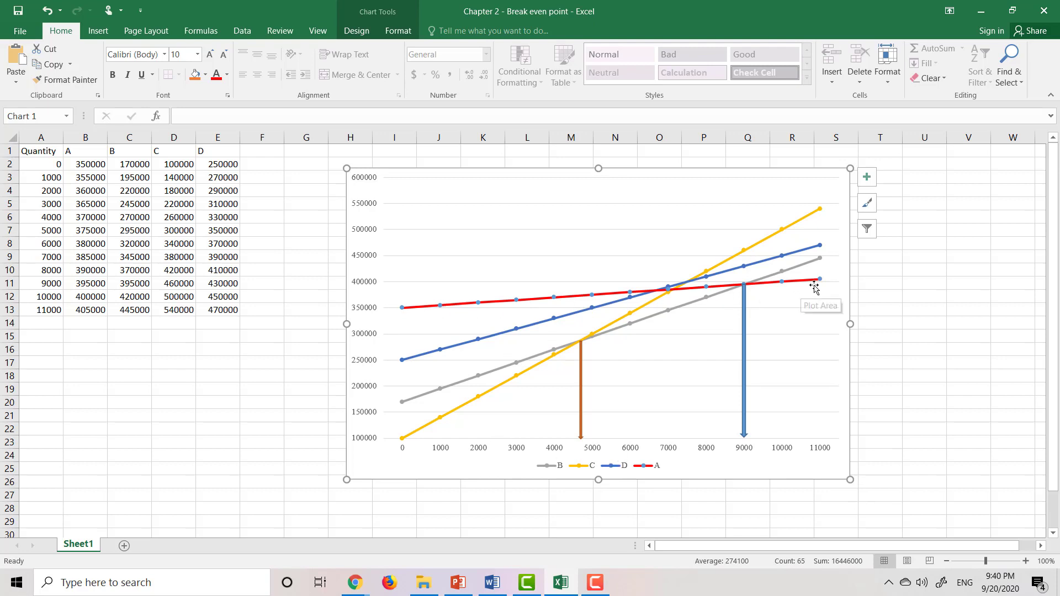
mouse_move(820, 285)
mouse_move(815, 217)
mouse_move(820, 283)
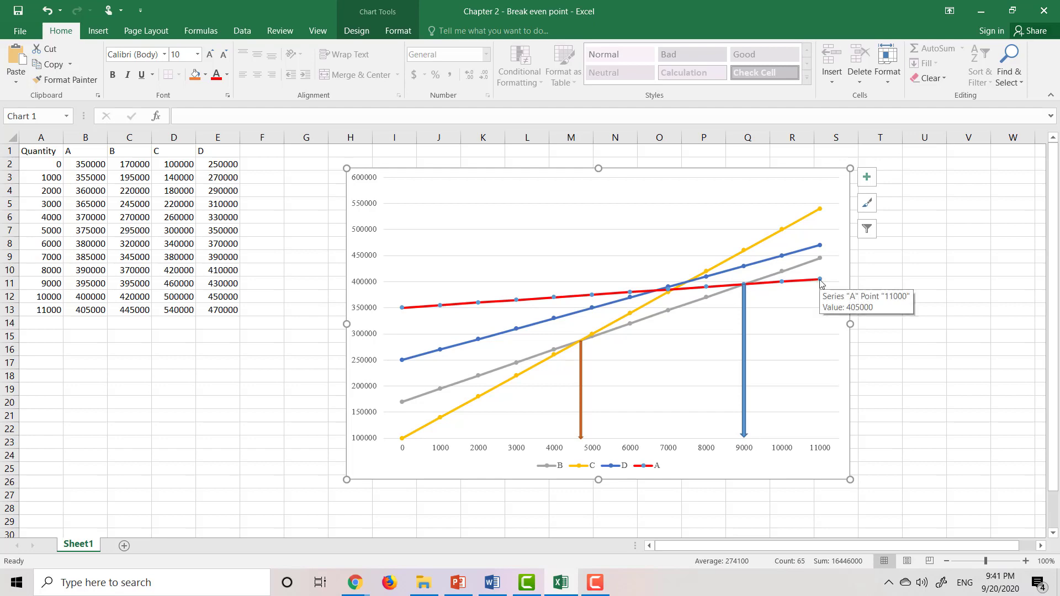
- Check the Word document's question about 10,000 garments against the break-even chart, ending in the maximized Excel workbook
left_click(1012, 10)
key("alt+Tab")
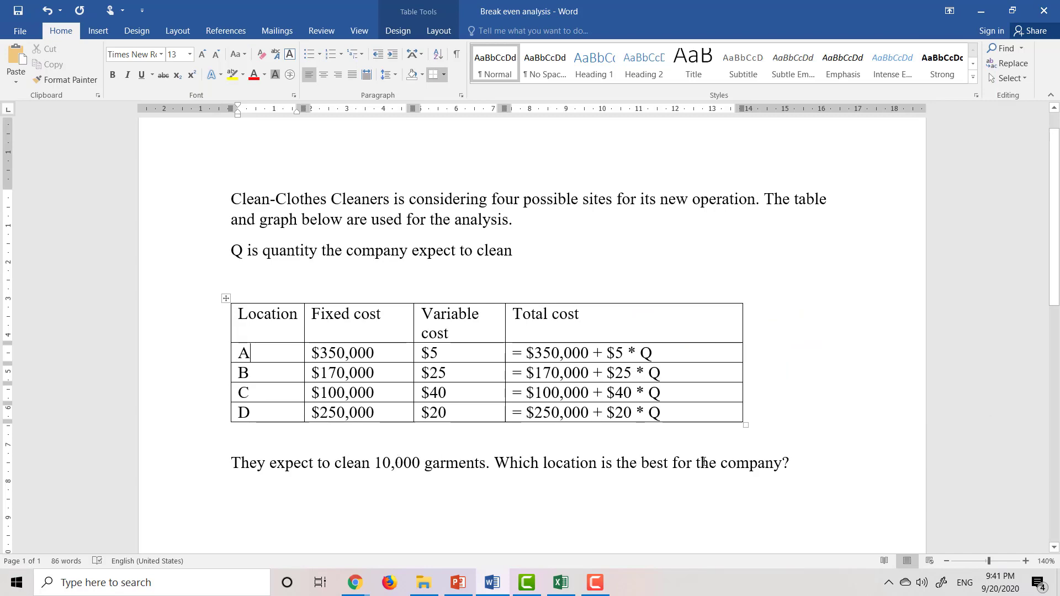
left_click(560, 583)
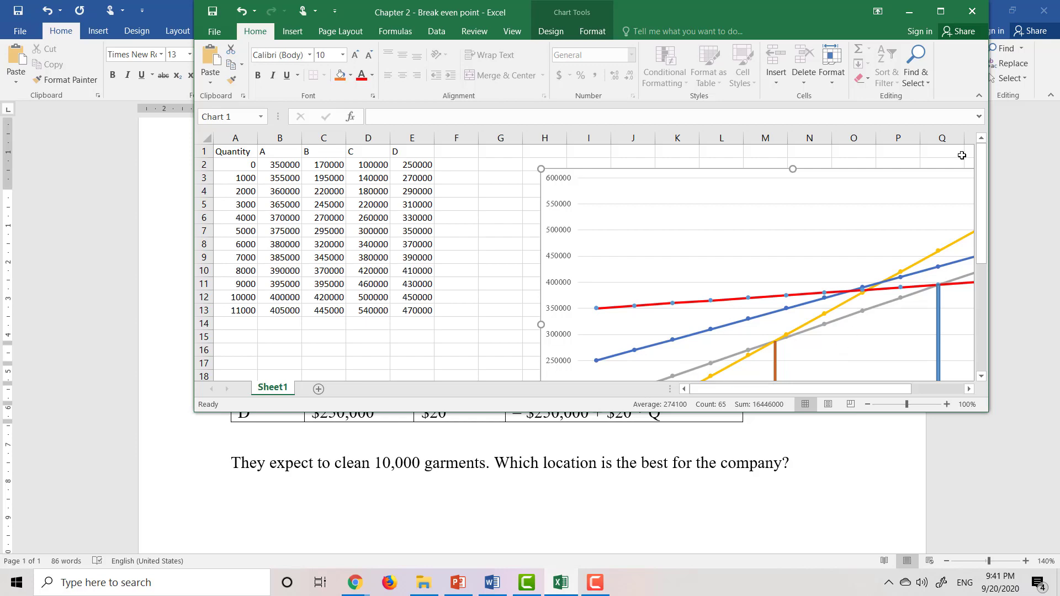
left_click(941, 11)
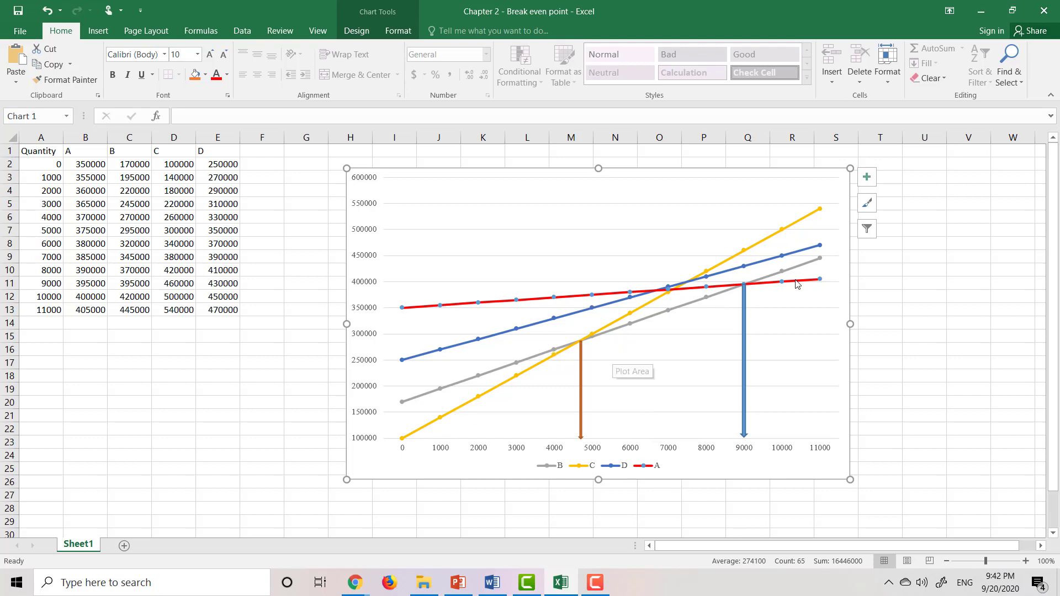
left_click(1011, 12)
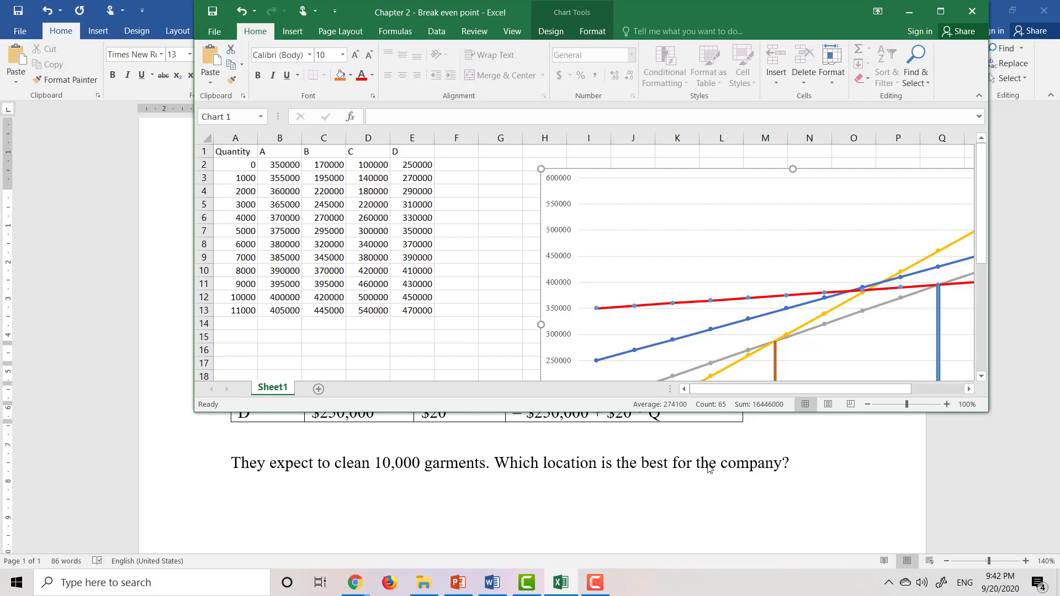
left_click(941, 11)
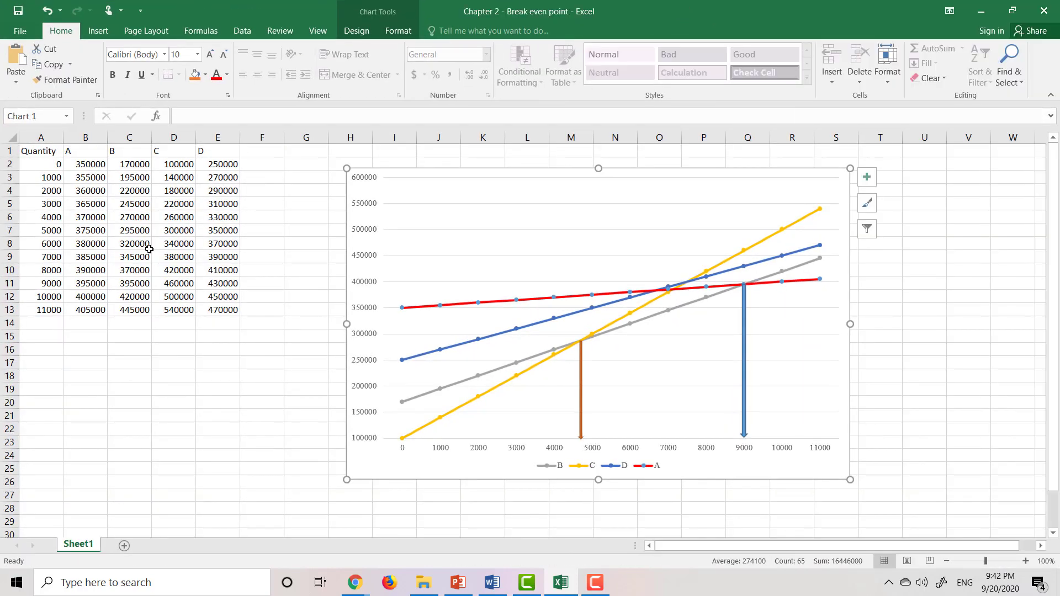
- Fill the table row for a quantity of 10,000, cells A12 to E12, with yellow
left_click_drag(37, 298, 212, 297)
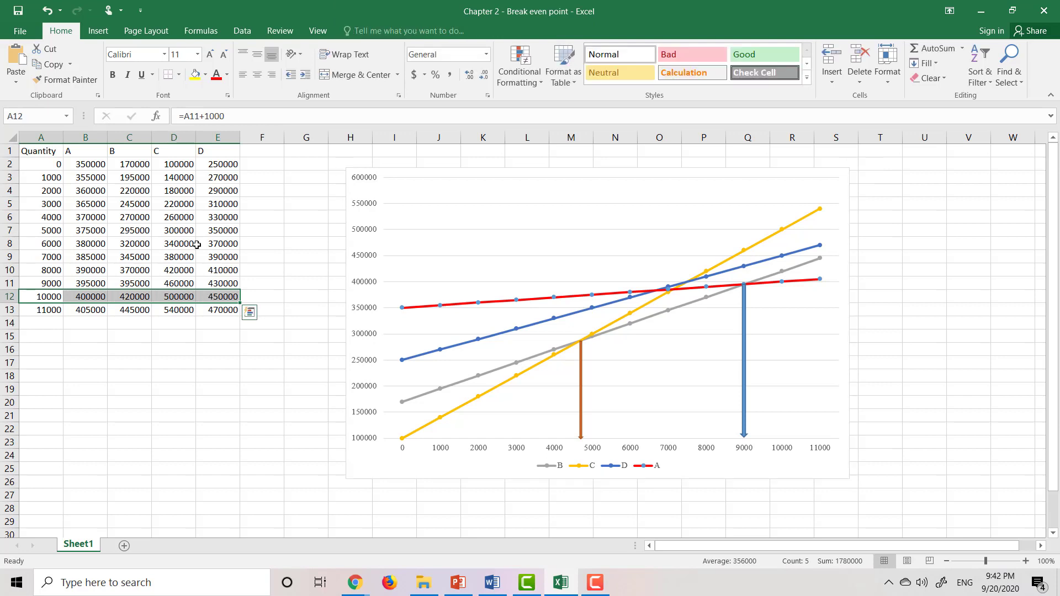
left_click(197, 79)
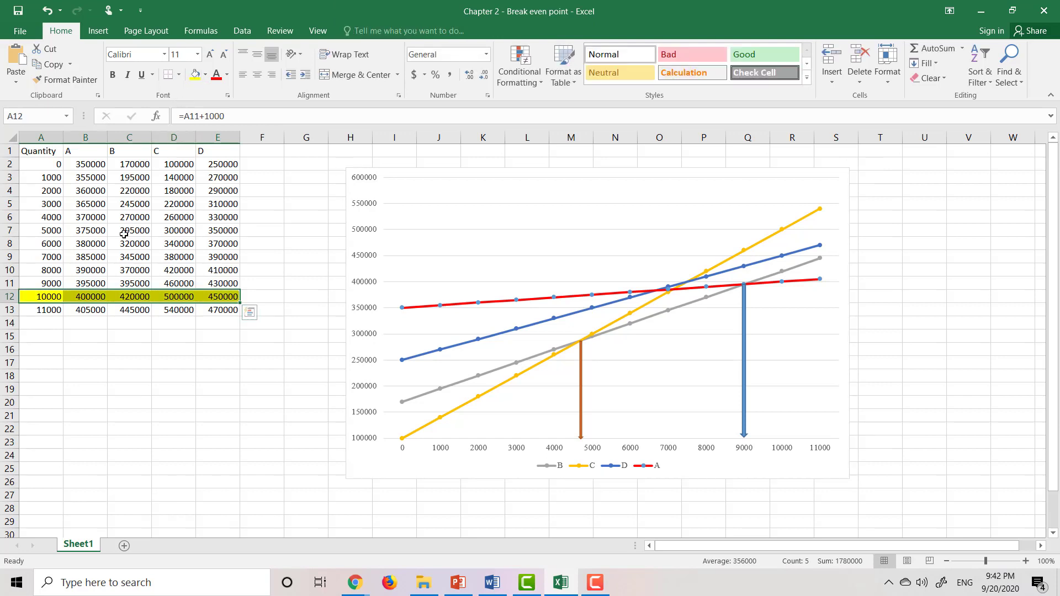
left_click(96, 298)
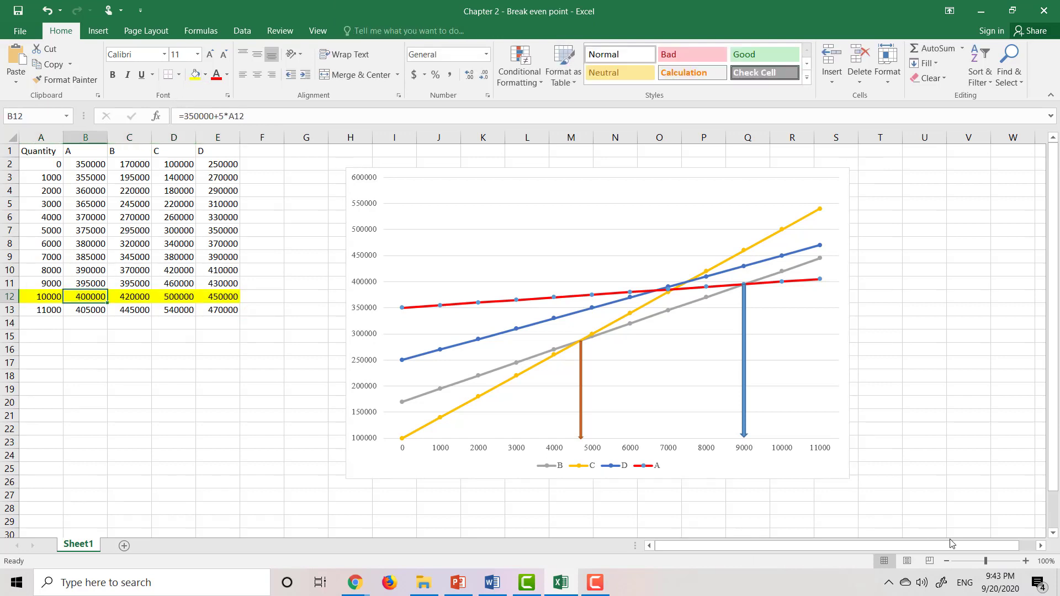
- Compare the total costs of the four locations in the yellow row for a quantity of 10,000
left_click(1025, 561)
left_click(1025, 561)
left_click(1025, 561)
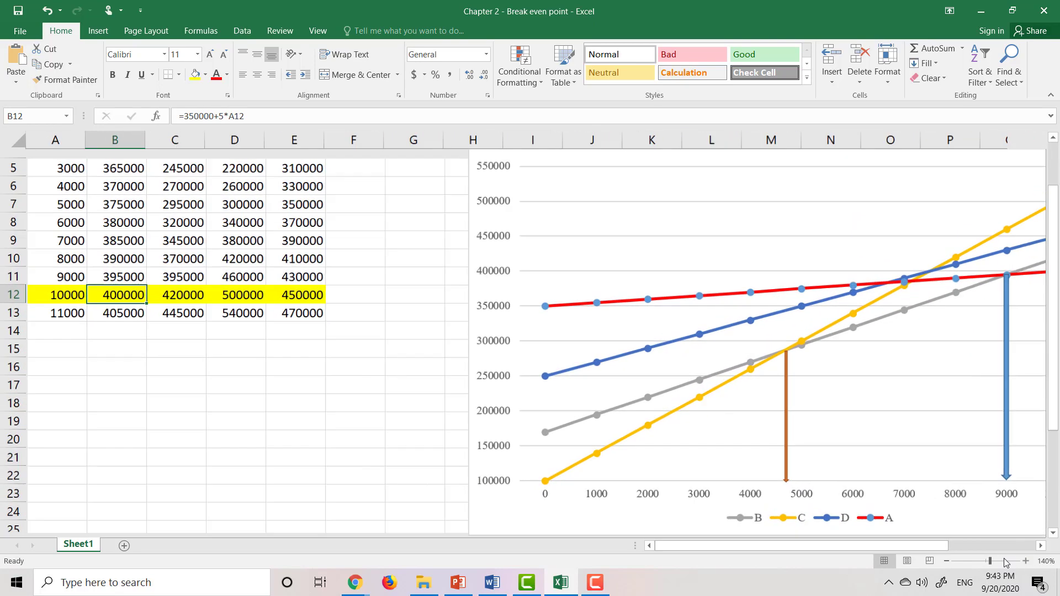
left_click(1025, 561)
scroll(933, 298, "up", 2)
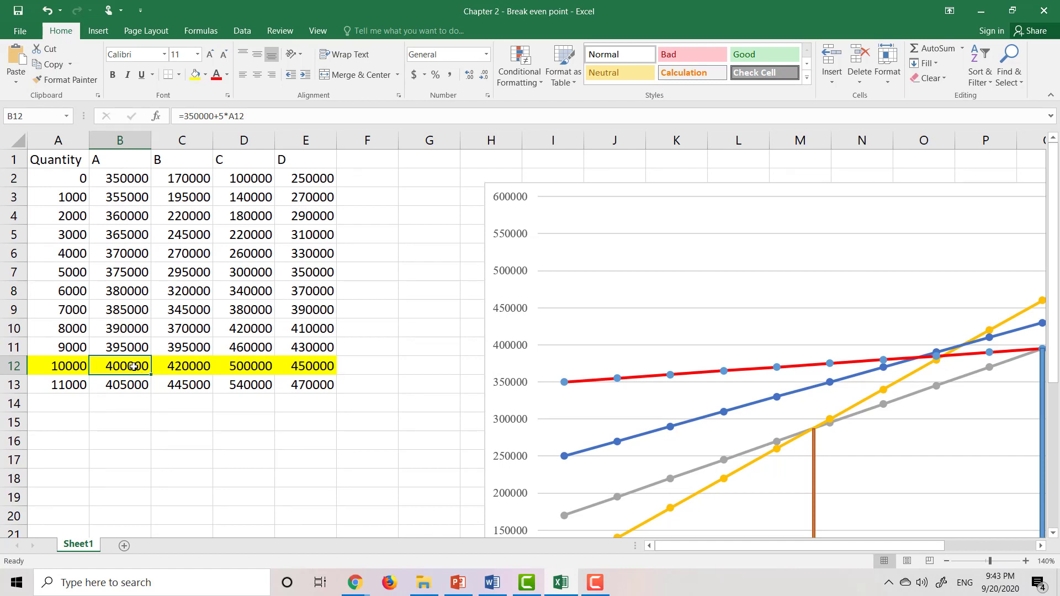
left_click(196, 163)
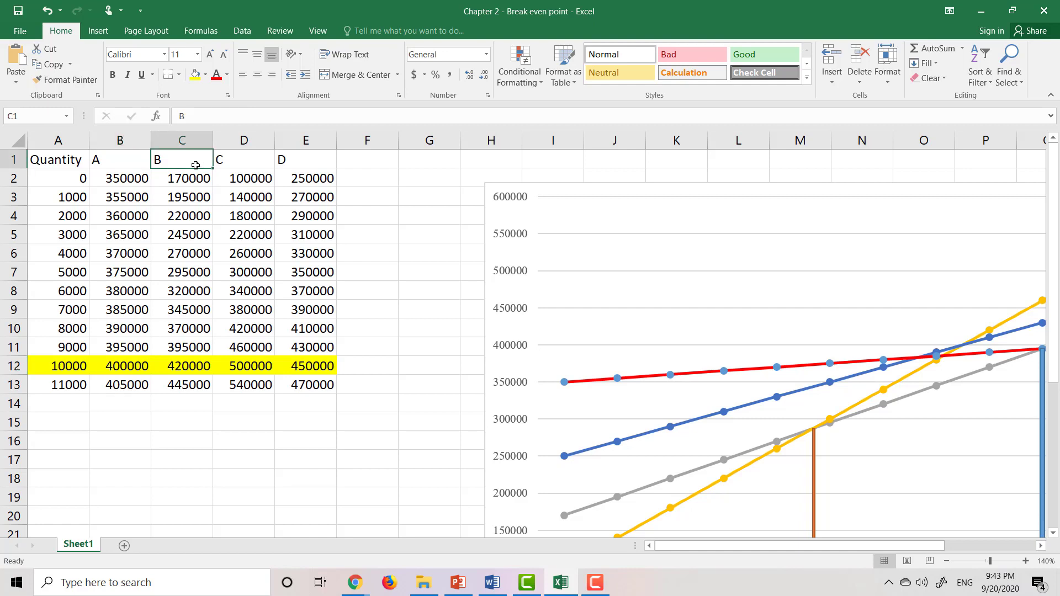
left_click(188, 367)
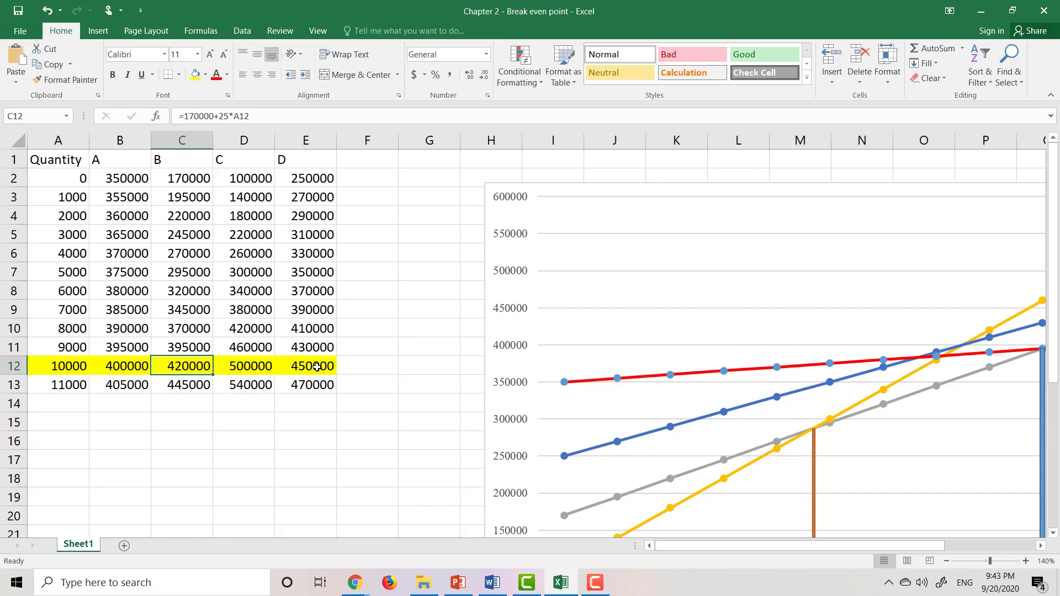
left_click(137, 368)
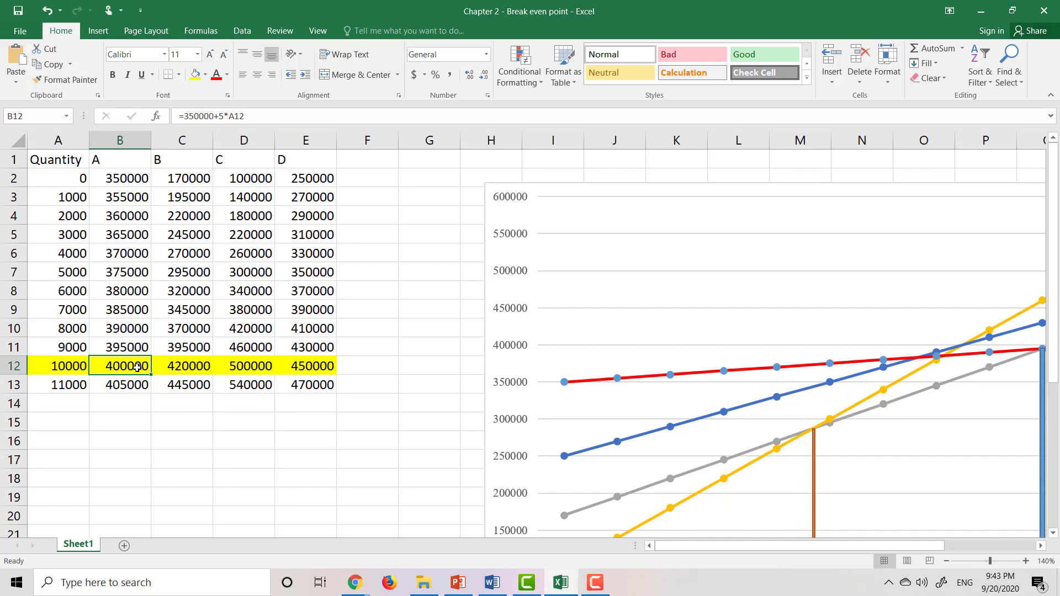
- Bring the whole break-even chart back into view beside the cost table
left_click(946, 561)
left_click(946, 561)
left_click(946, 561)
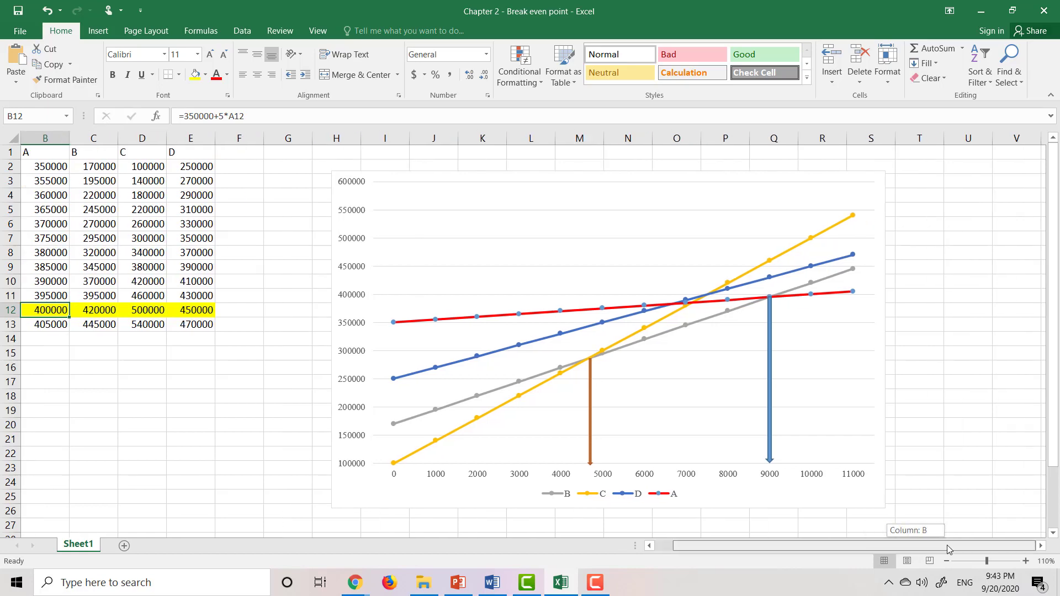